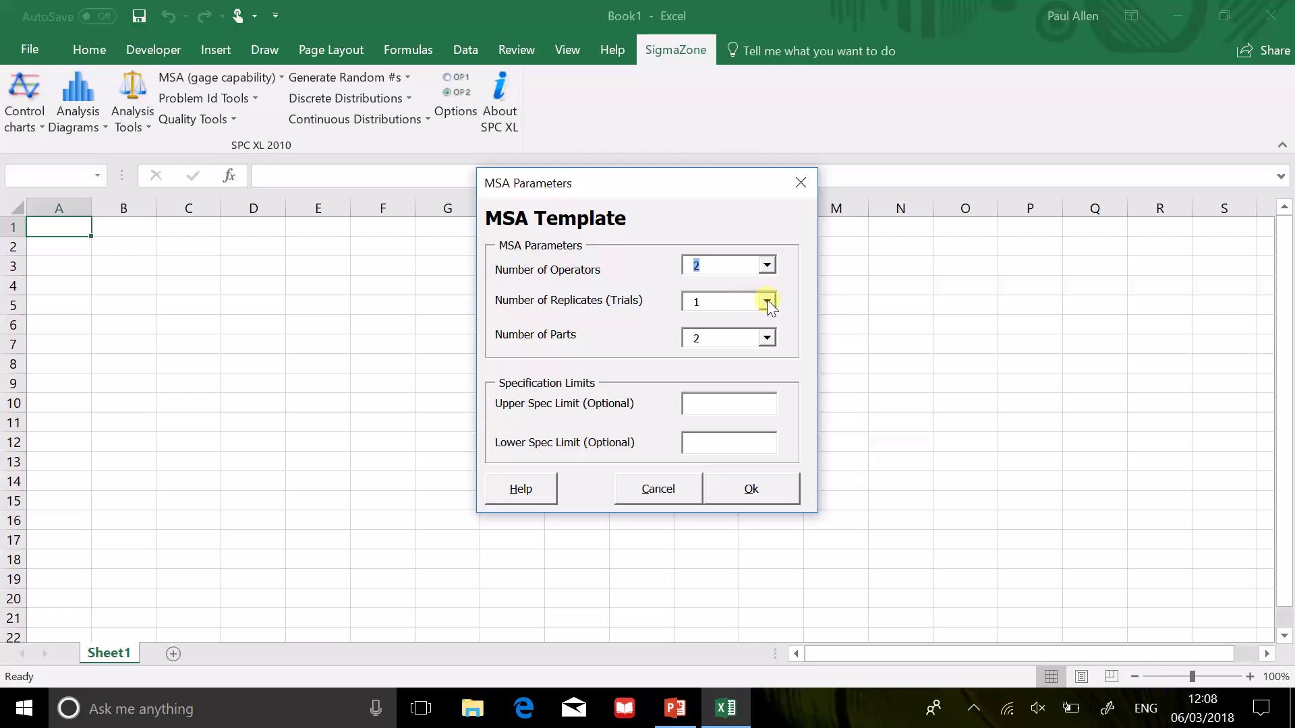
Create an MSA data template for 2 operators with 2 replicates and 10 parts, leaving the specification limits blank.
click(767, 302)
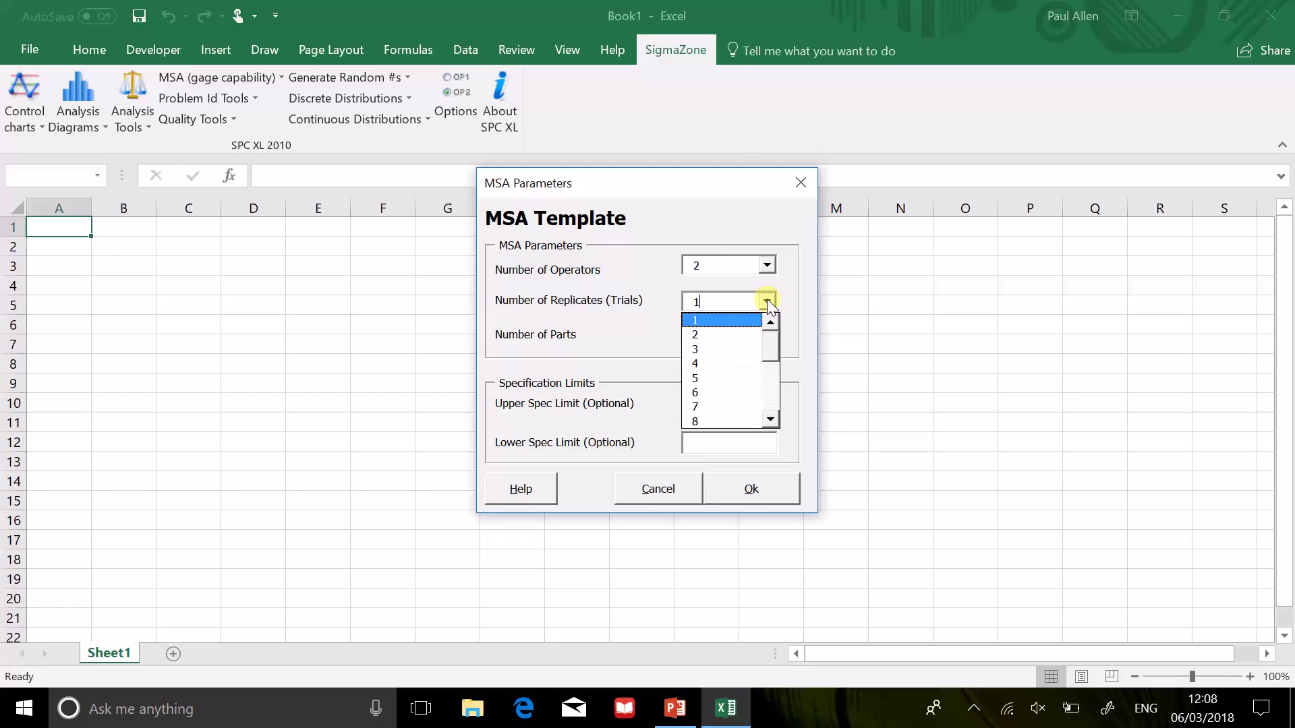
click(738, 333)
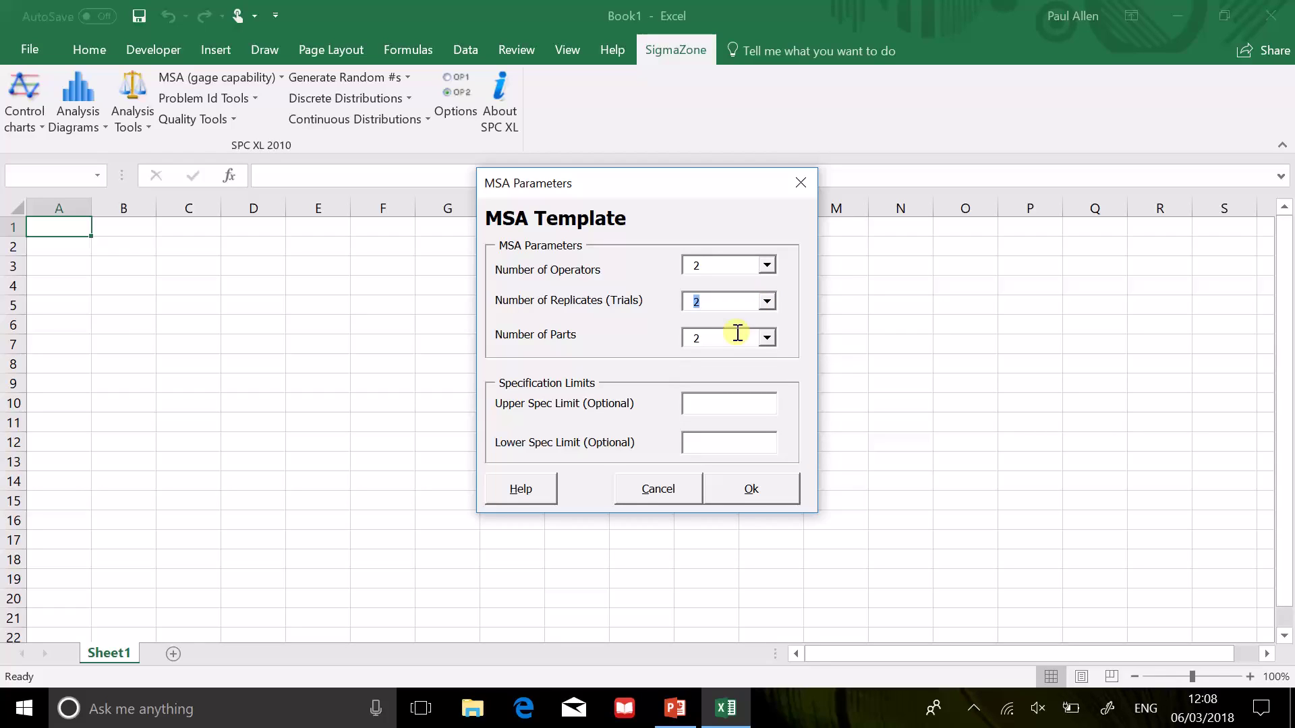
click(767, 339)
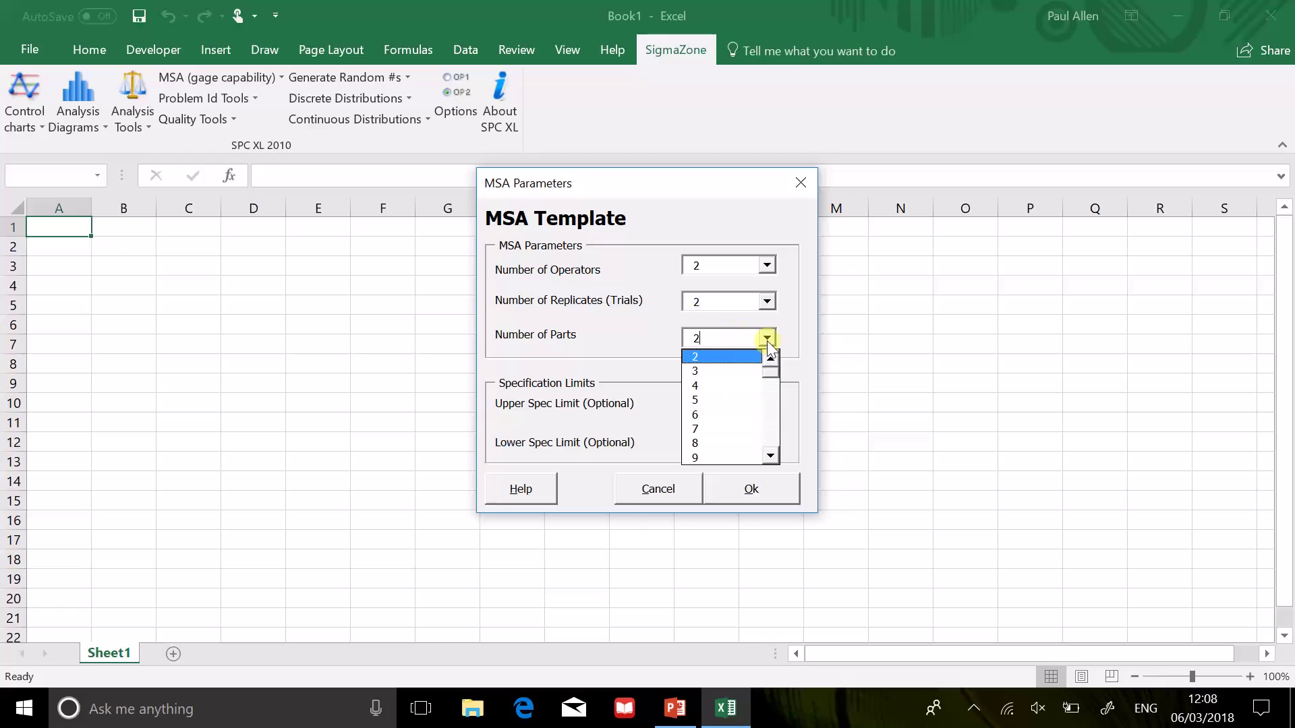
click(770, 460)
click(748, 462)
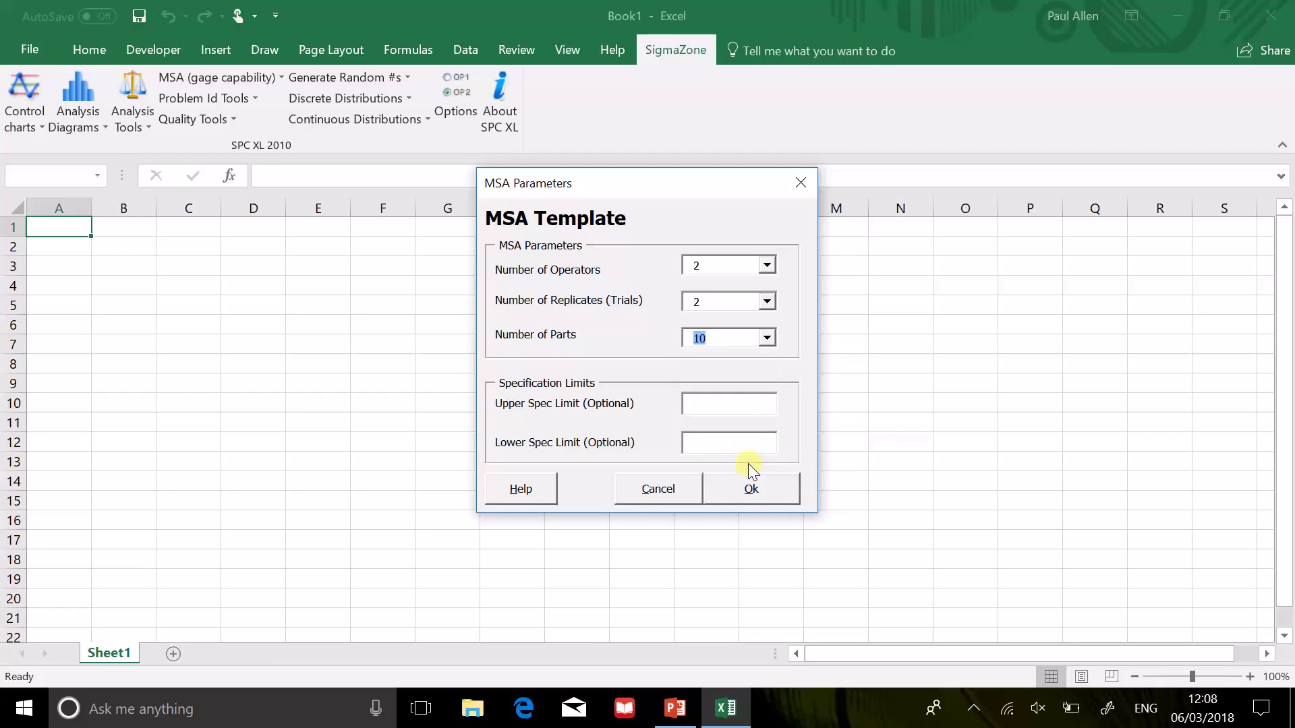
click(733, 494)
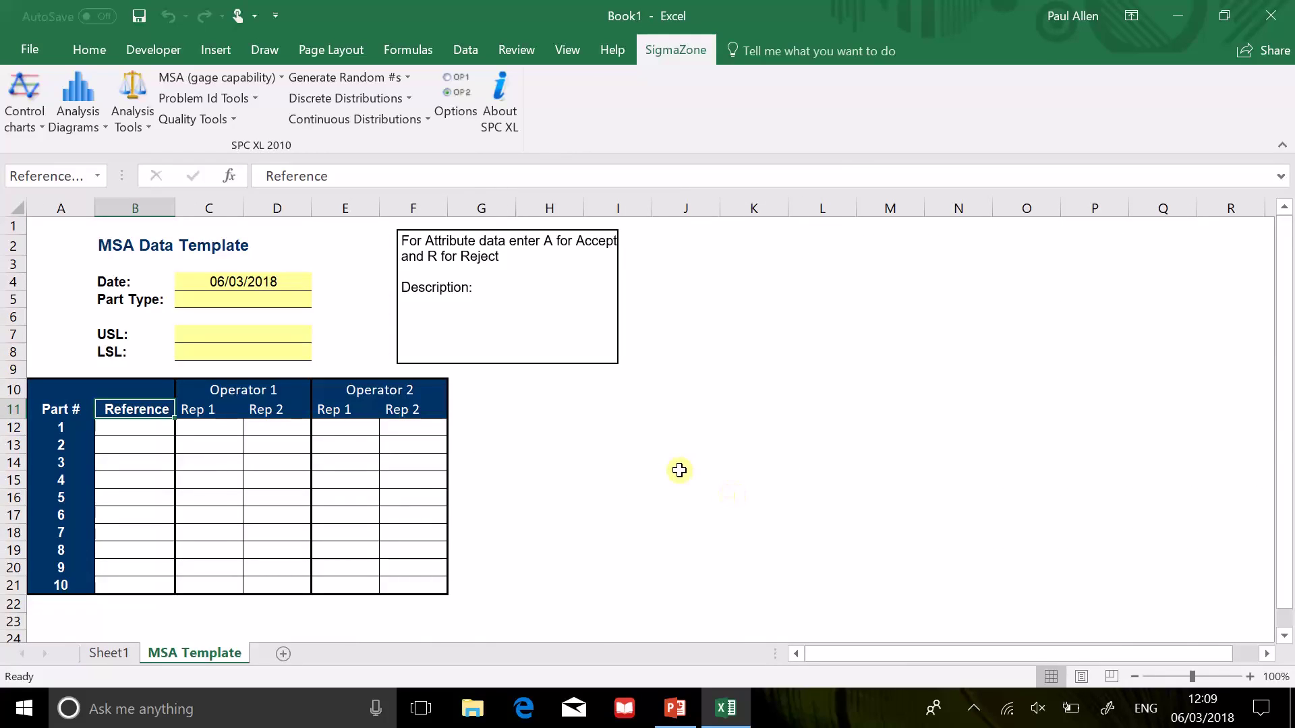
click(680, 470)
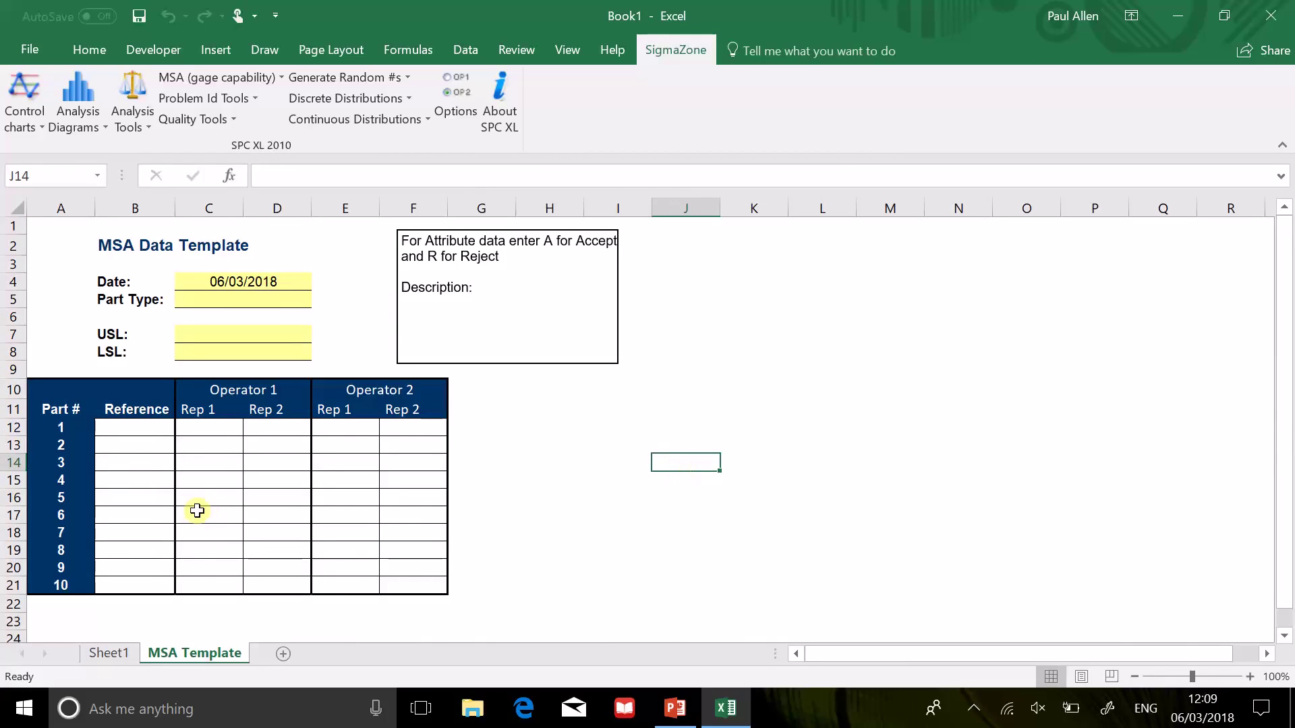
Fill the Reference column for parts 1 to 10 with R, A, R, R, A, R, A, A, A, R.
click(133, 425)
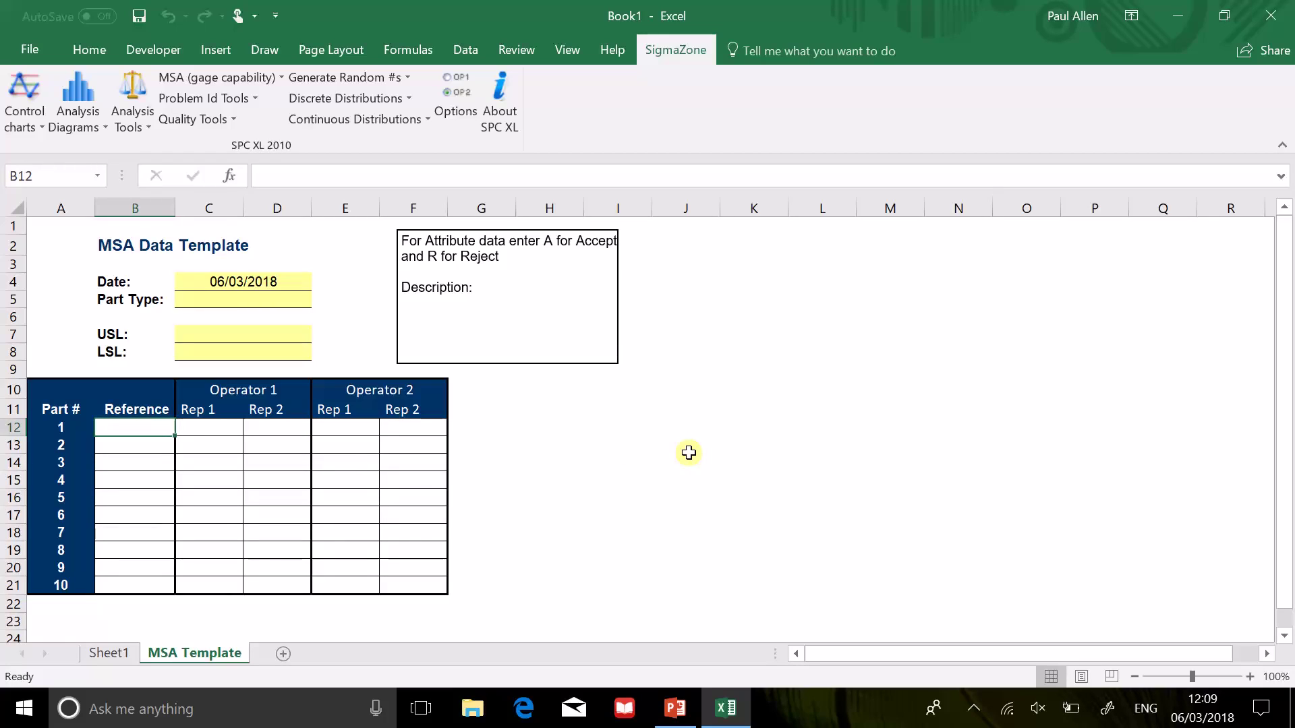
text(R)
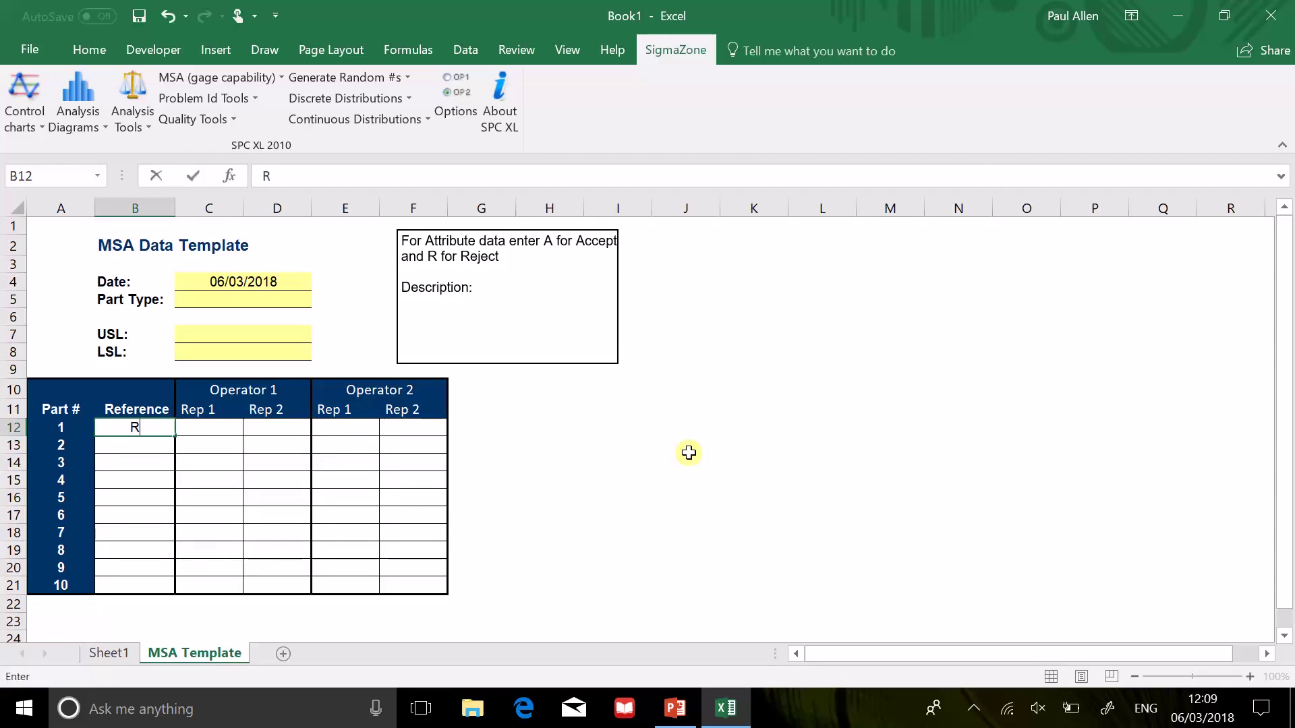
key(Return)
text(A)
key(Return)
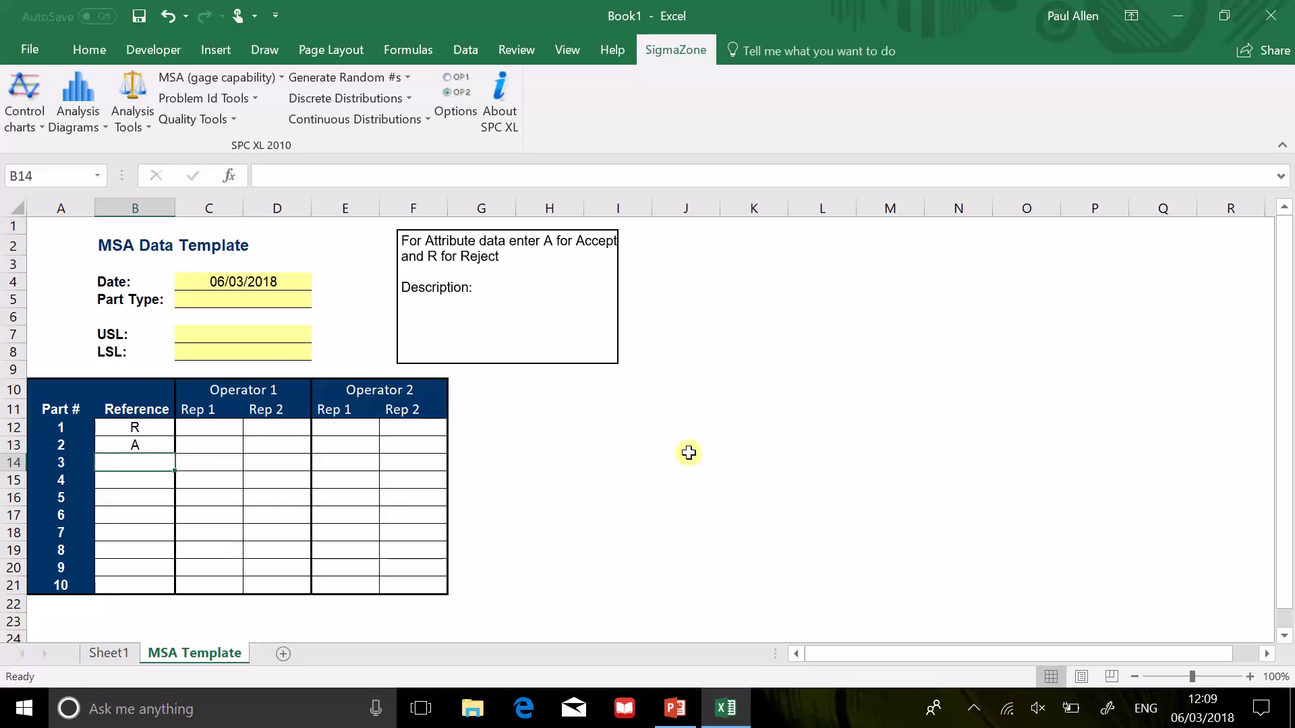
text(R)
key(Return)
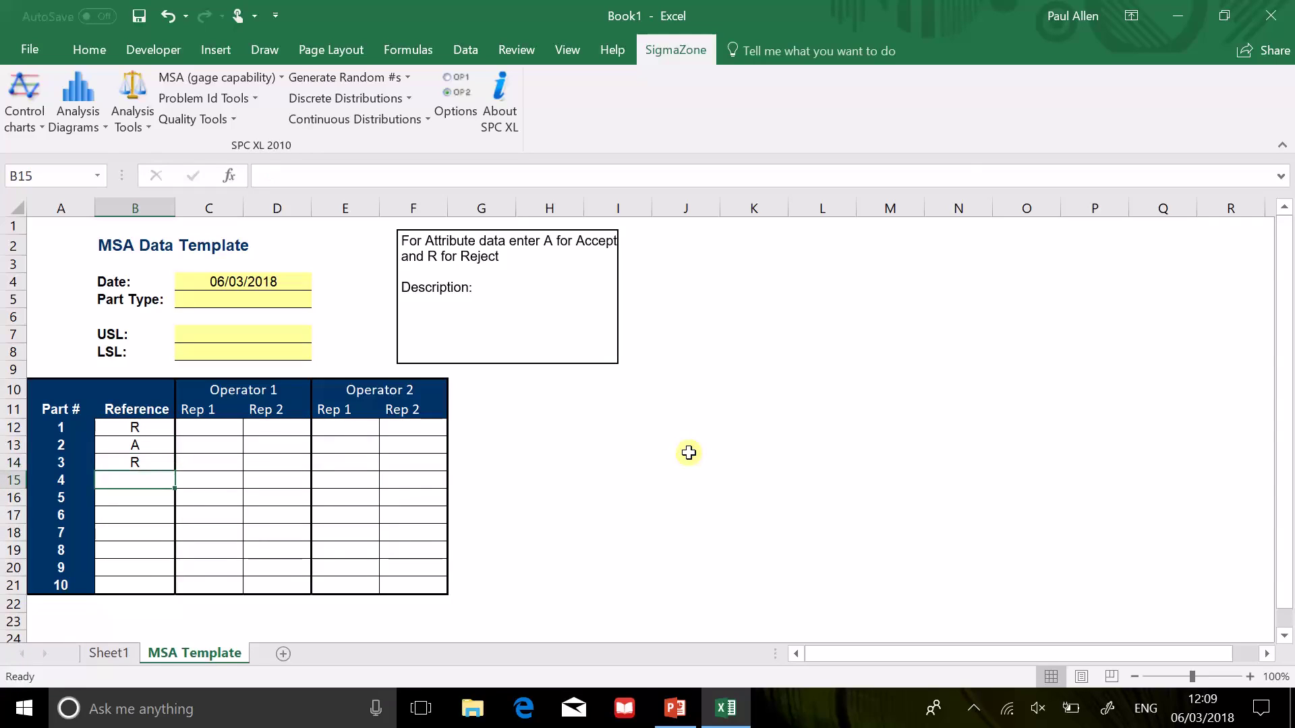
text(R)
key(Return)
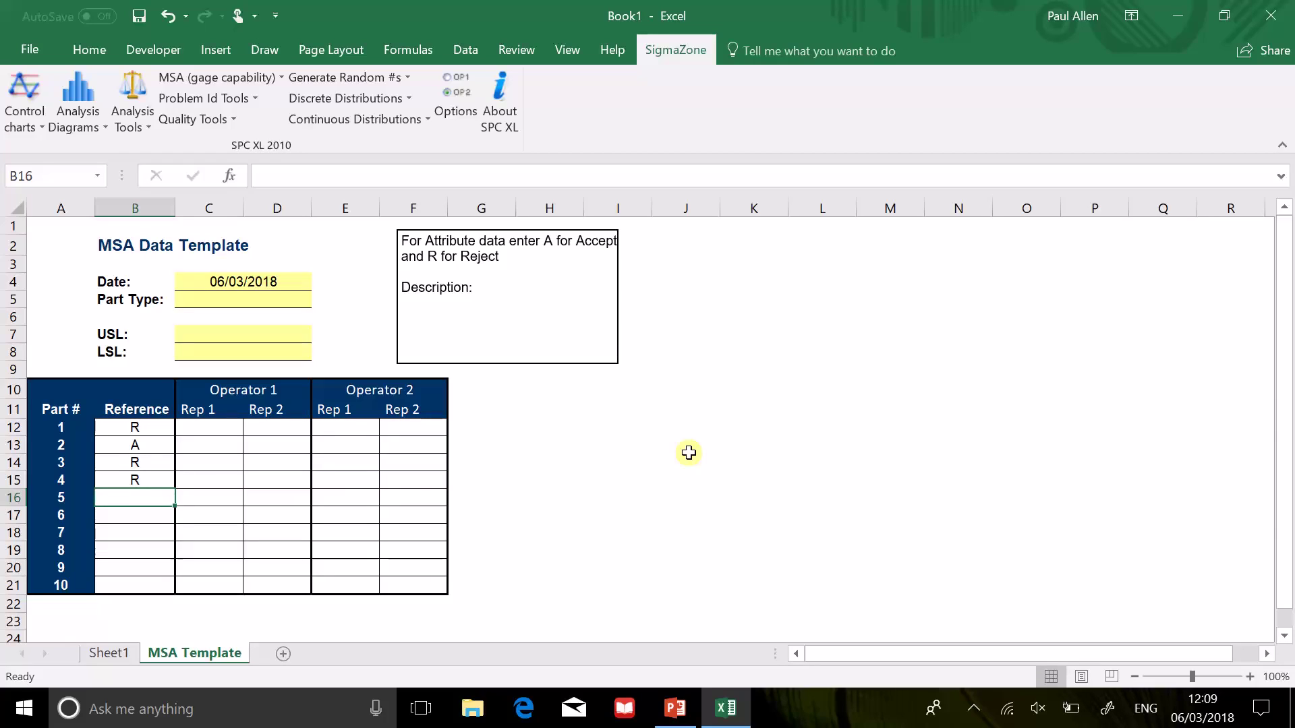
text(A)
key(Return)
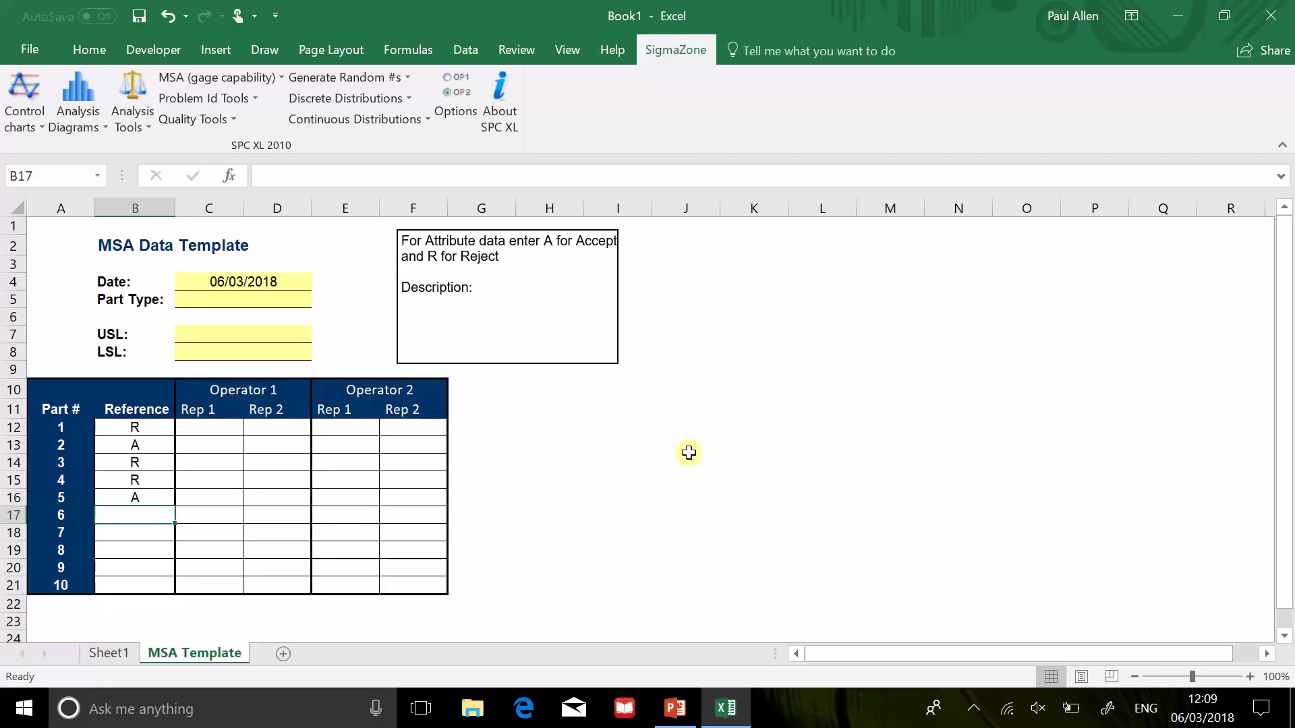
text(R)
key(Return)
text(A)
key(Return)
text(A)
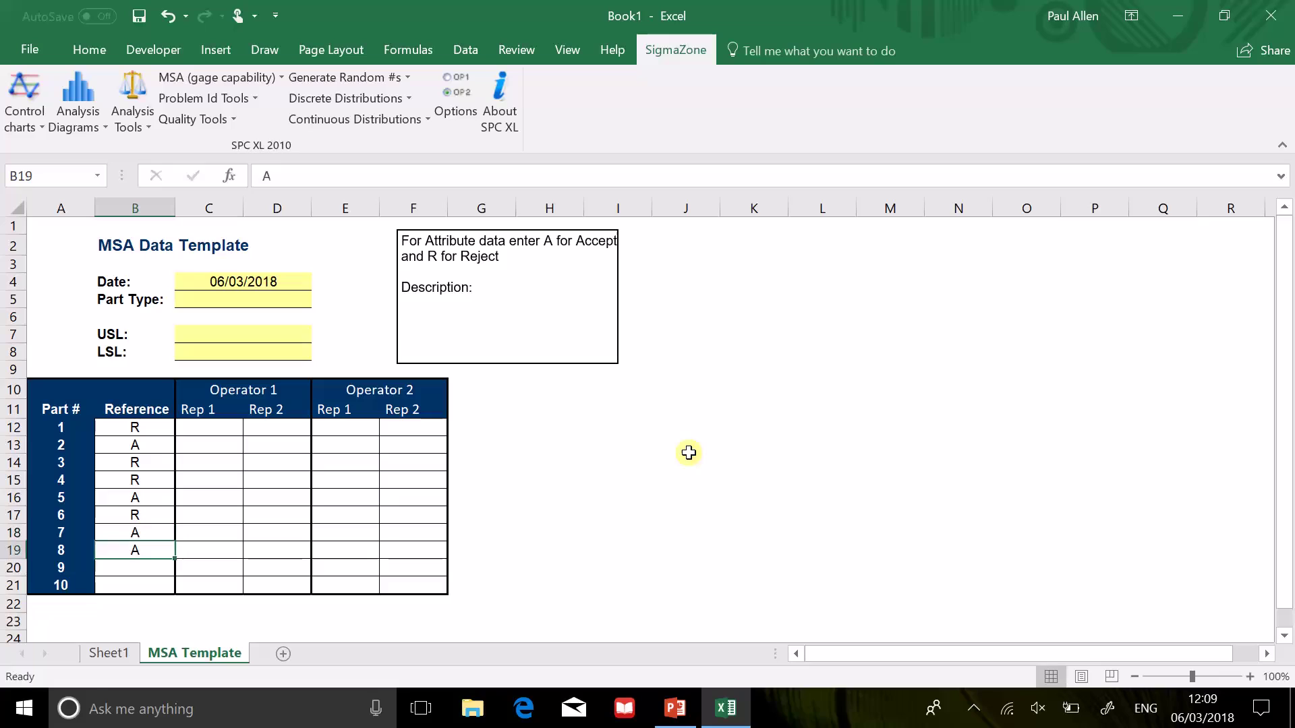
key(Return)
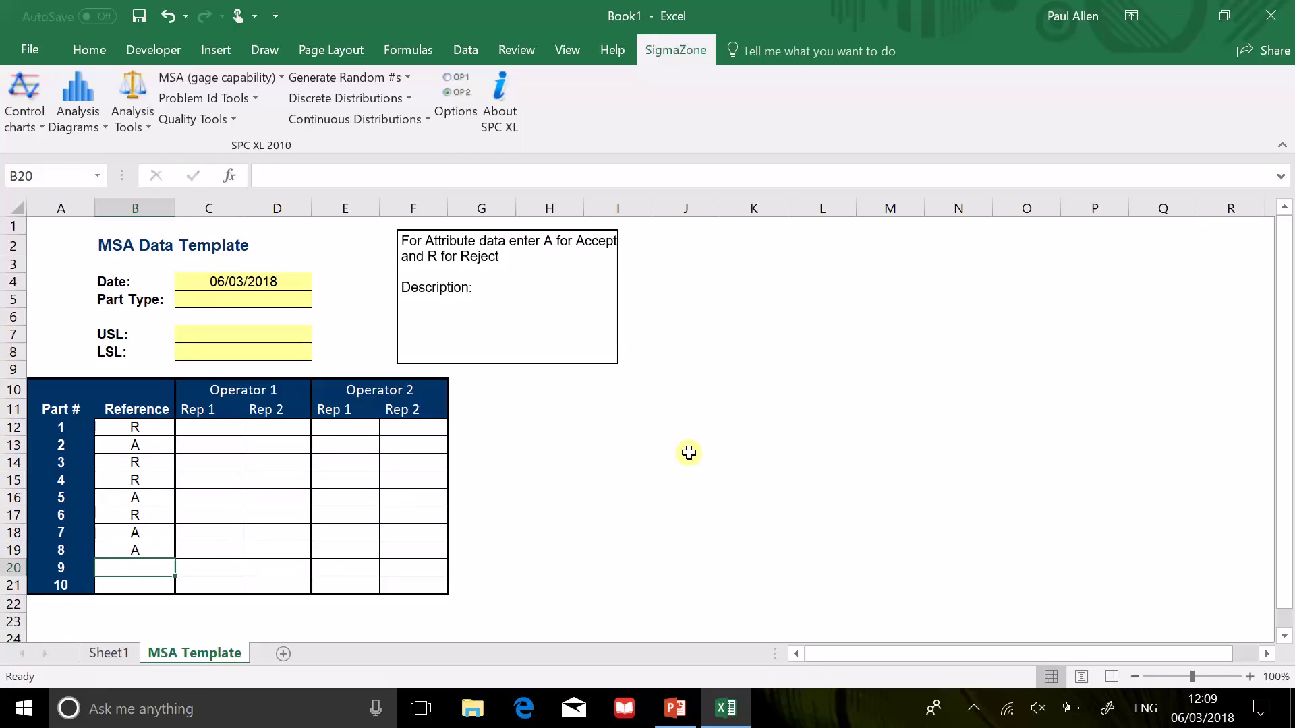
text(A)
key(Return)
text(R)
key(Return)
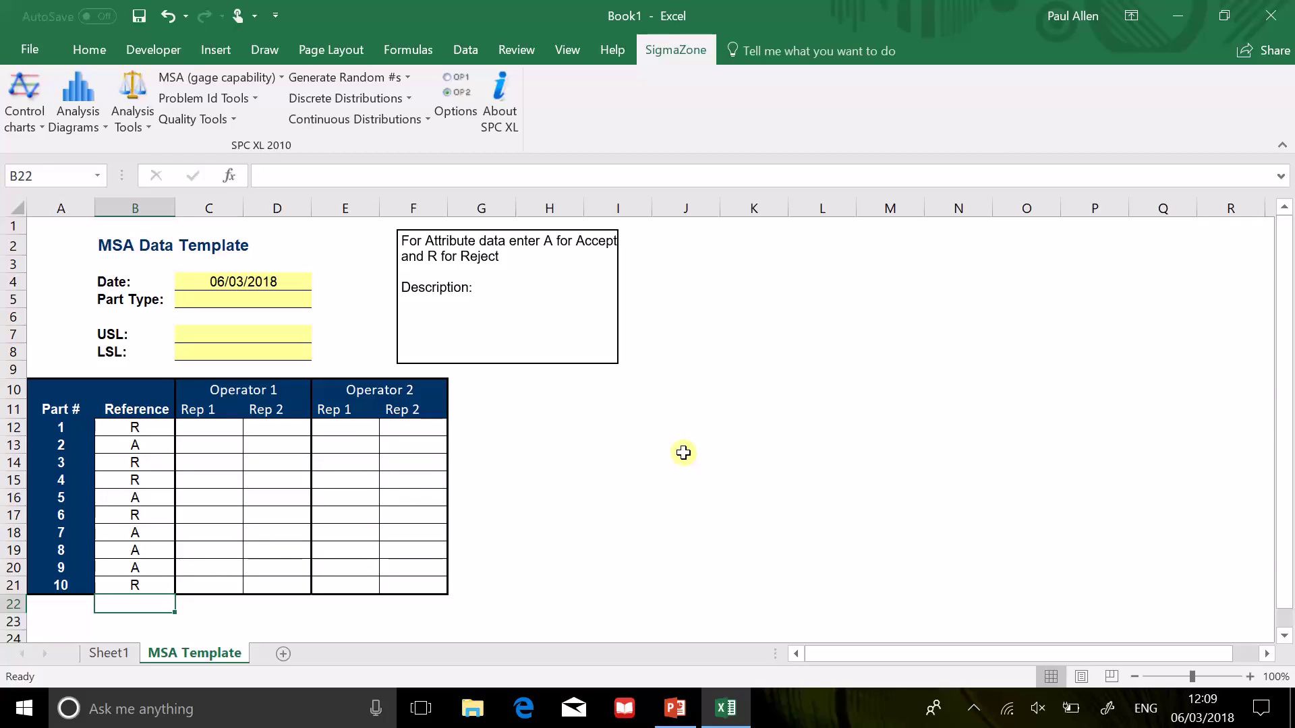
Fill Operator 1's Rep 1 column for parts 1 to 10 with R, A, R, R, A, R, R, A, A, A.
click(210, 428)
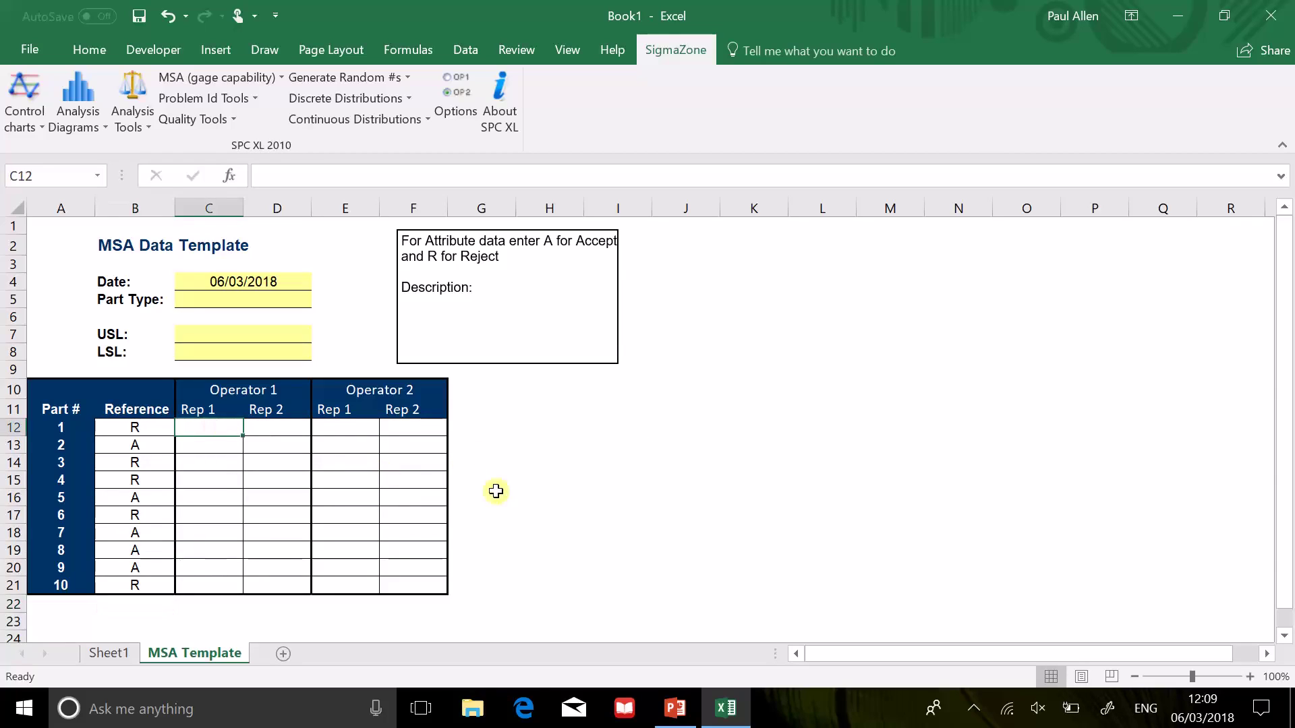
text(R)
key(Return)
text(A)
key(Return)
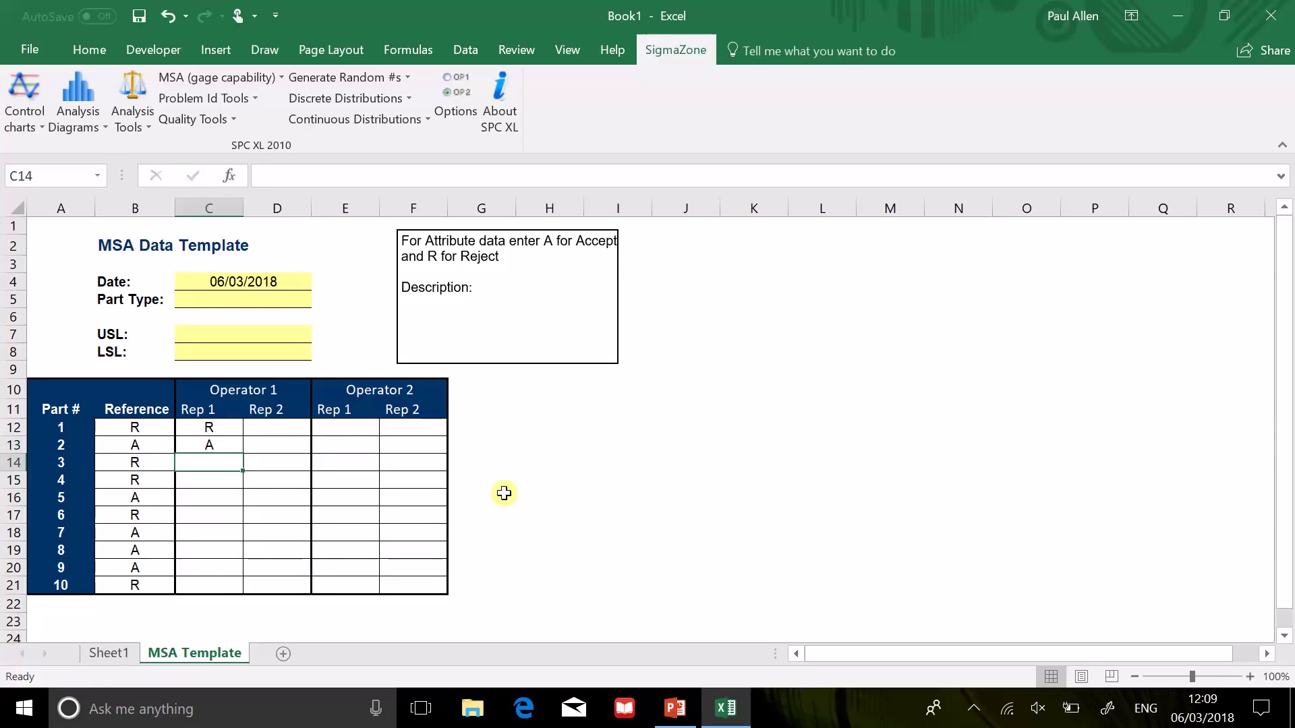
text(R)
key(Return)
text(R)
key(Return)
text(A)
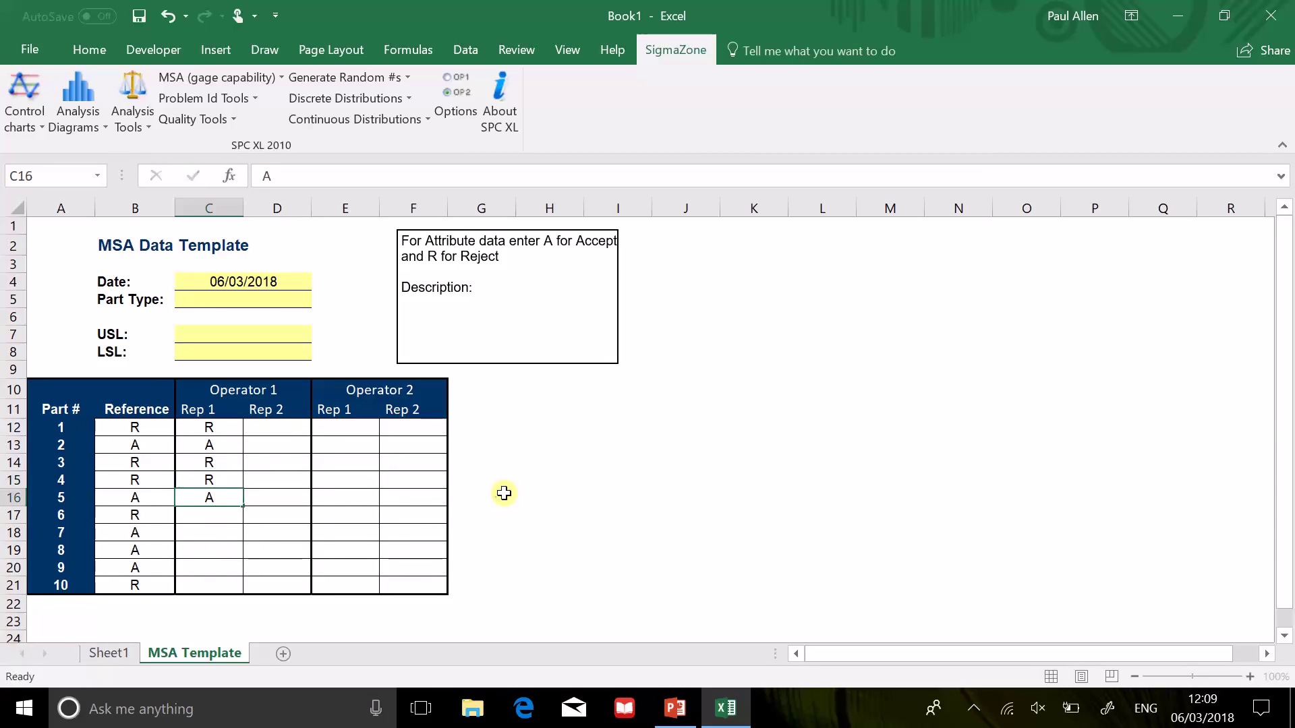
key(Return)
text(R)
key(Return)
text(R)
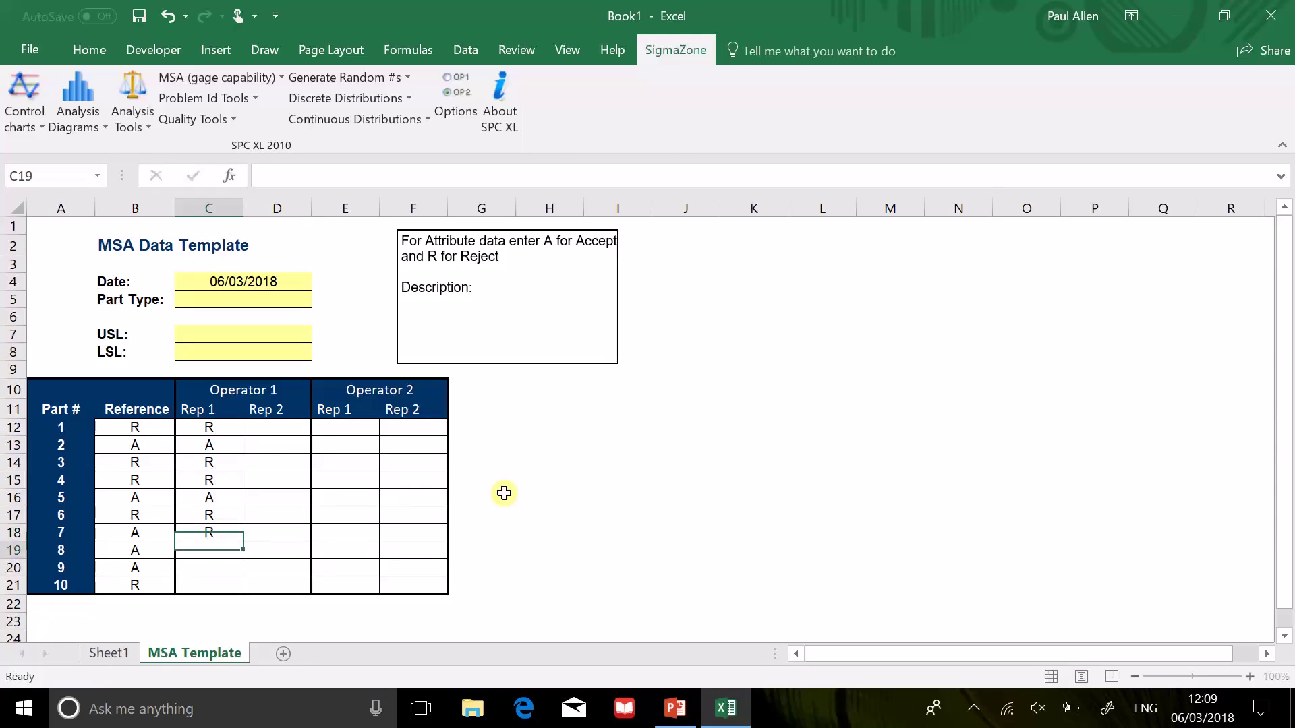
key(Return)
text(A)
key(Return)
text(A)
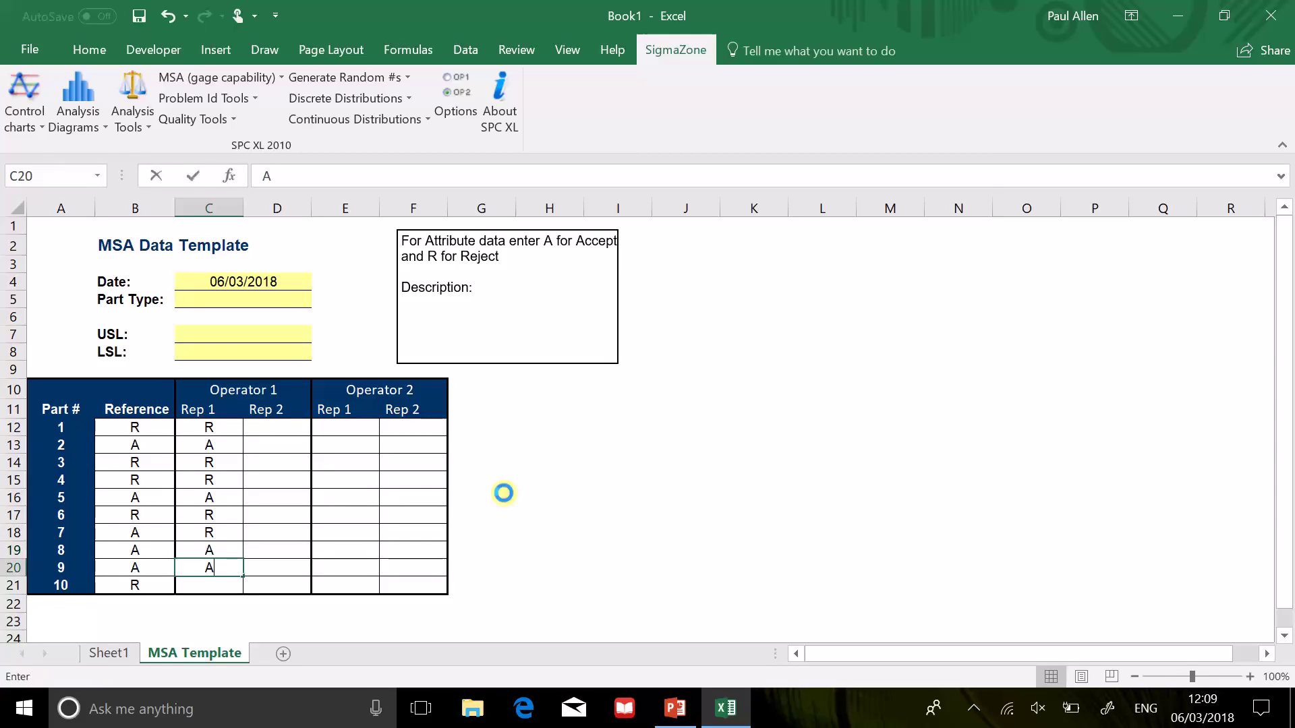
key(Return)
text(A)
key(Return)
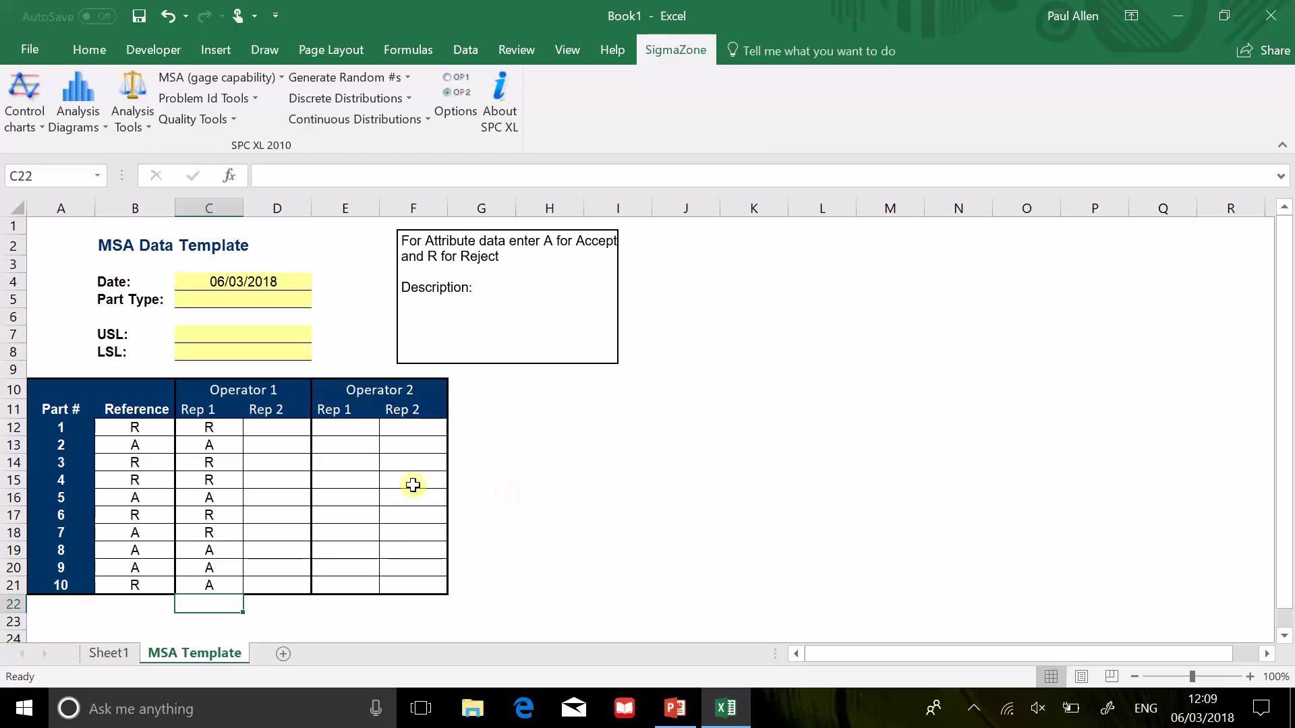
Enter R for parts 1 and 2 in Operator 1's Rep 2 column.
click(278, 431)
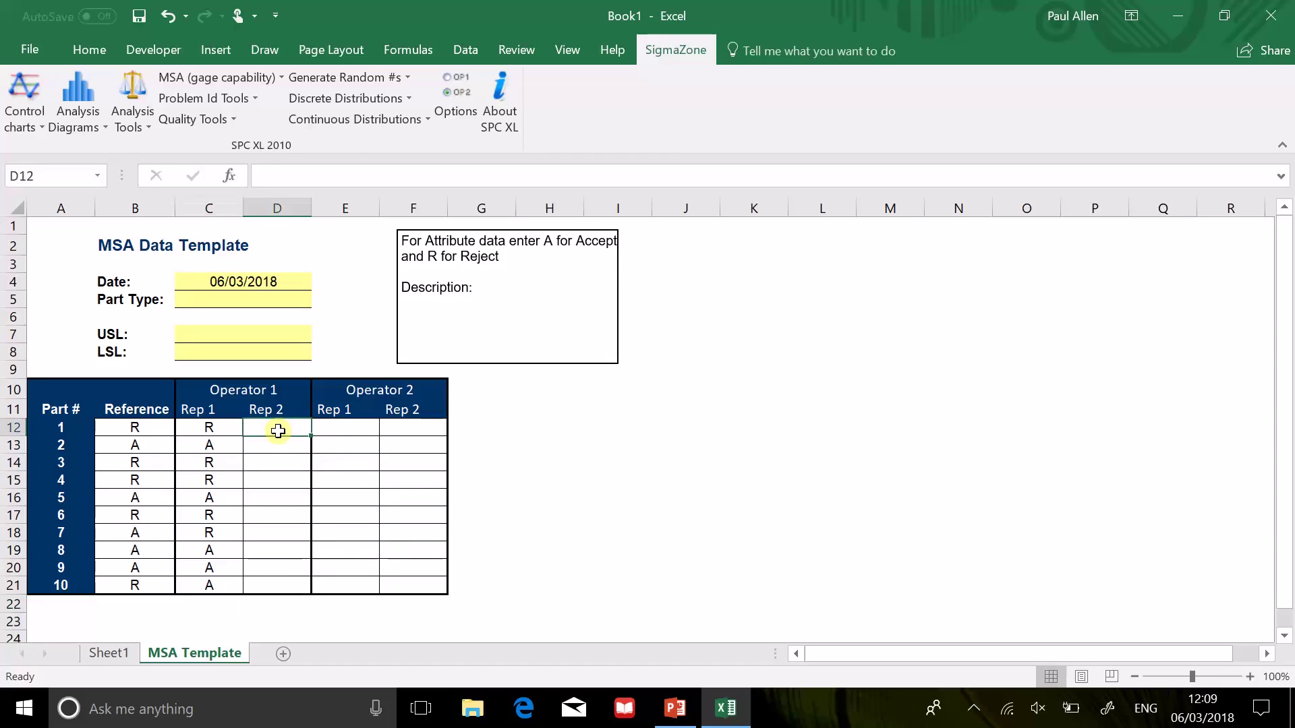
text(R)
key(Return)
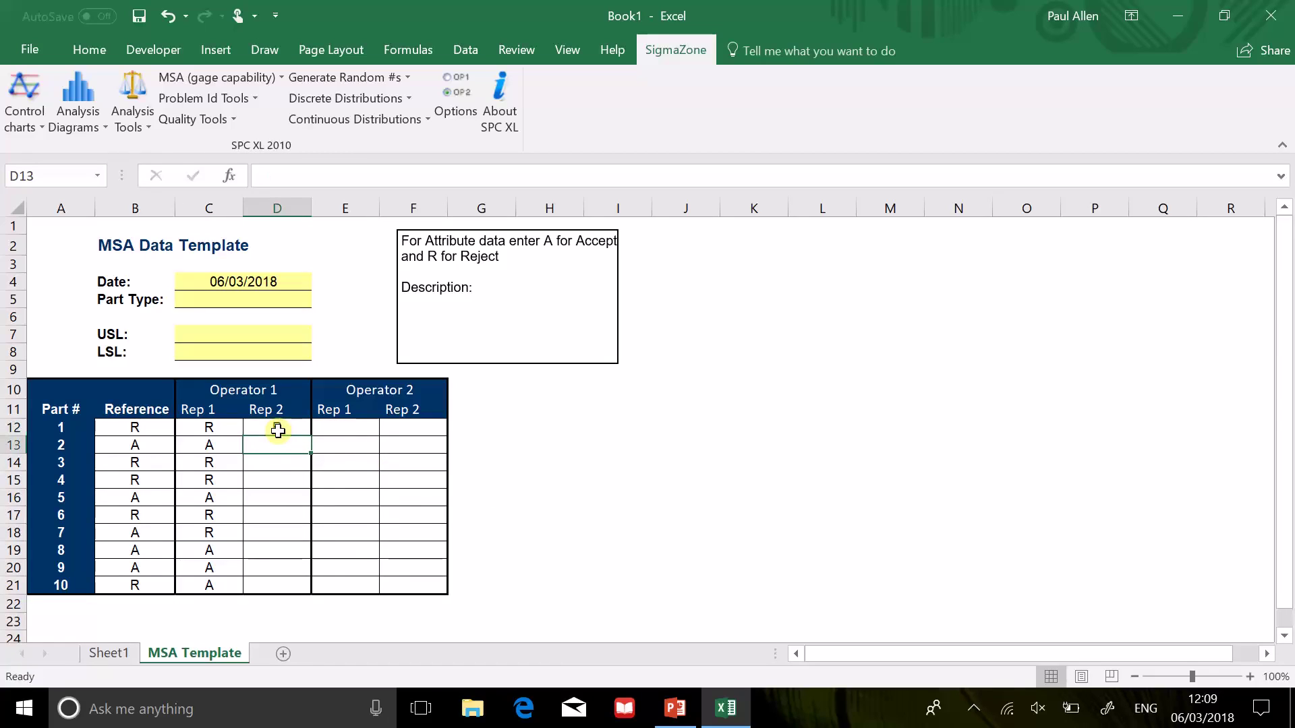
text(R)
key(Return)
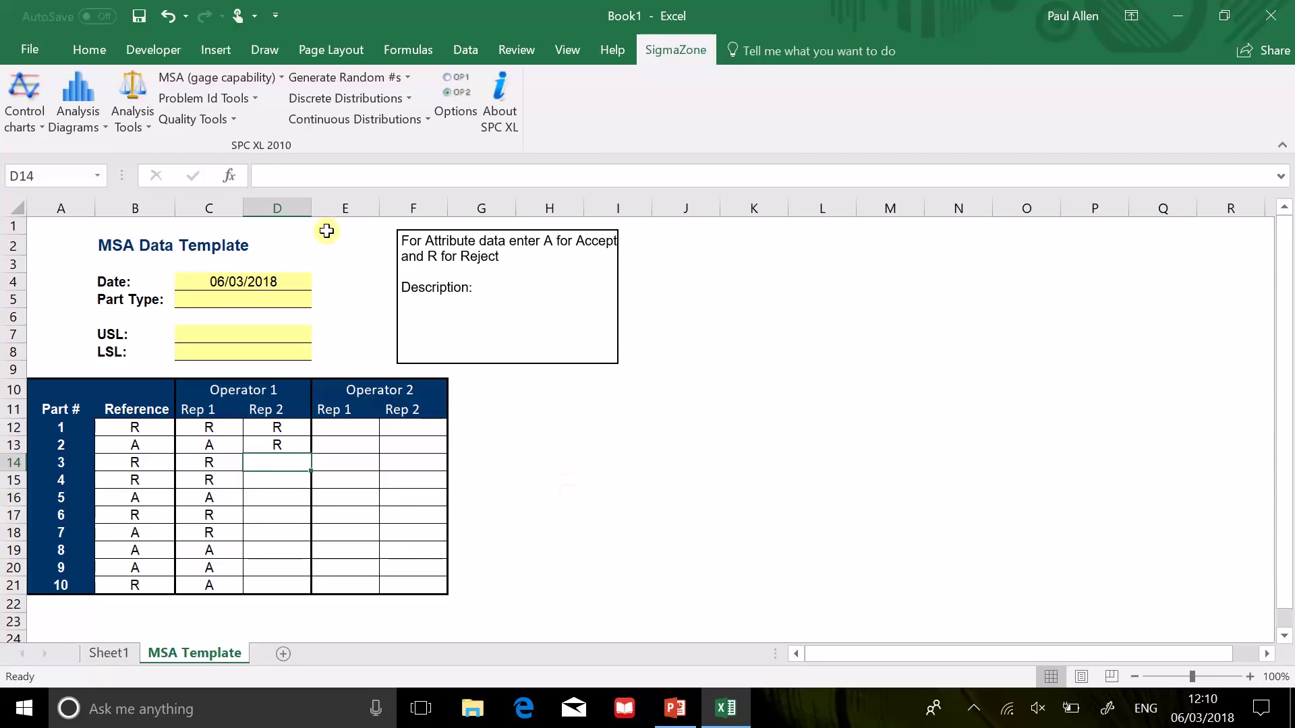
Open the SPC XL tutorial and widen its window and contents pane so the full topic titles fit.
click(497, 127)
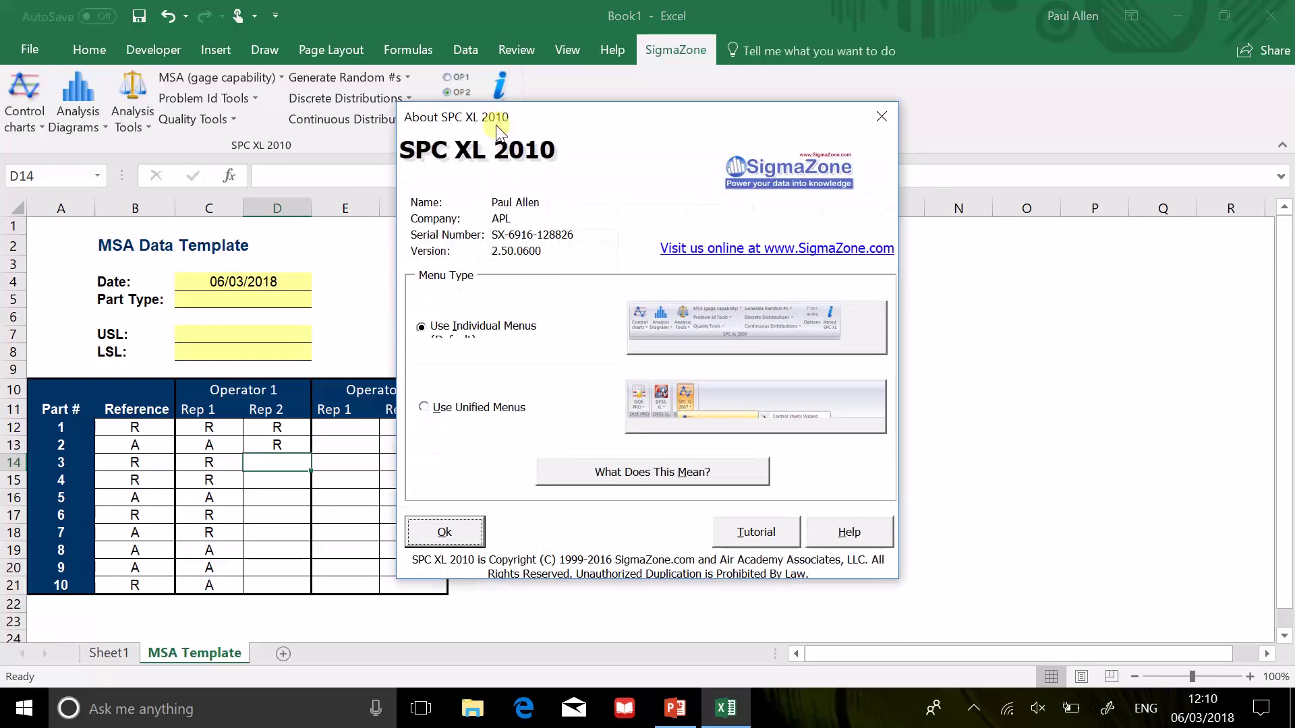
click(760, 544)
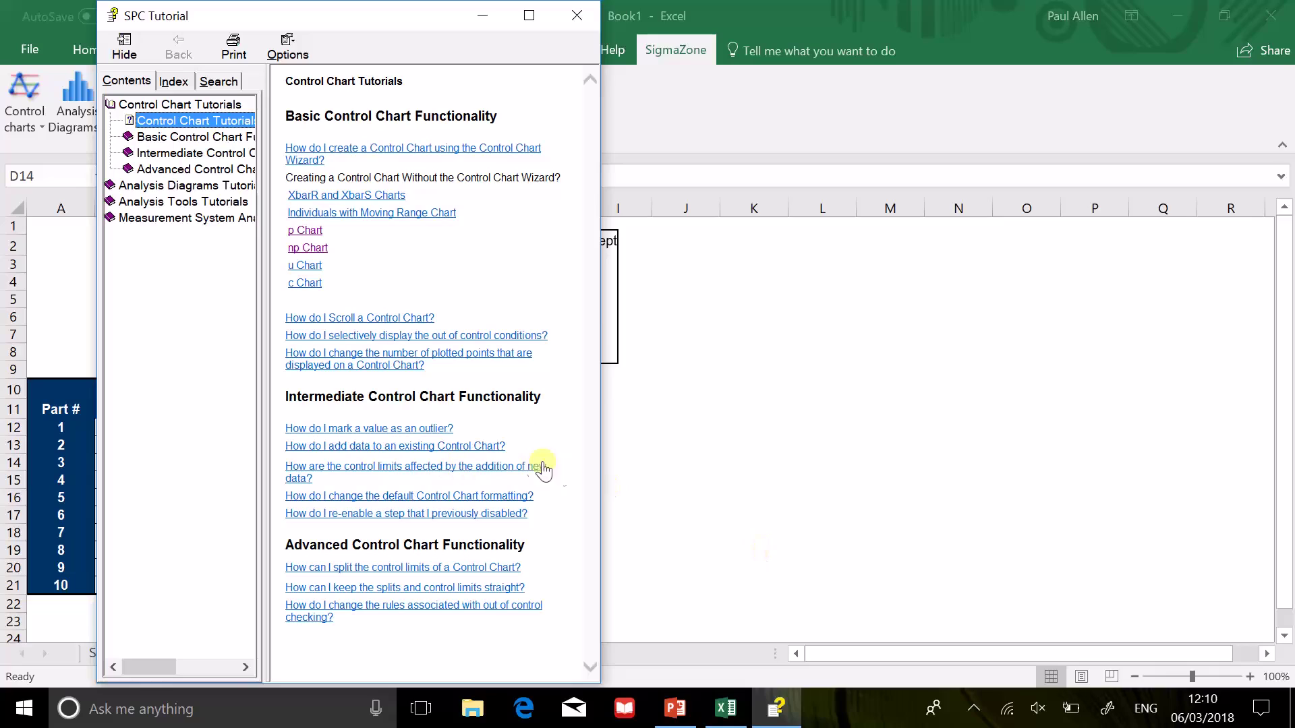
click(599, 481)
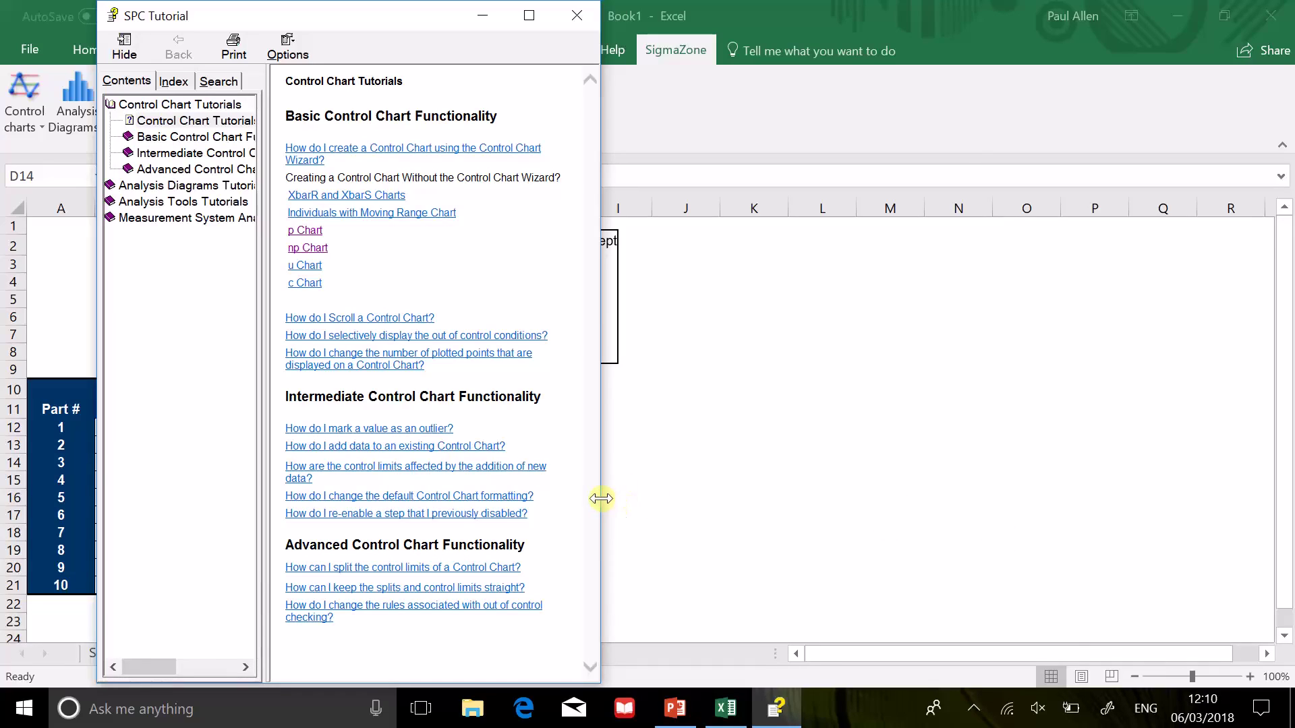
drag(601, 497, 939, 526)
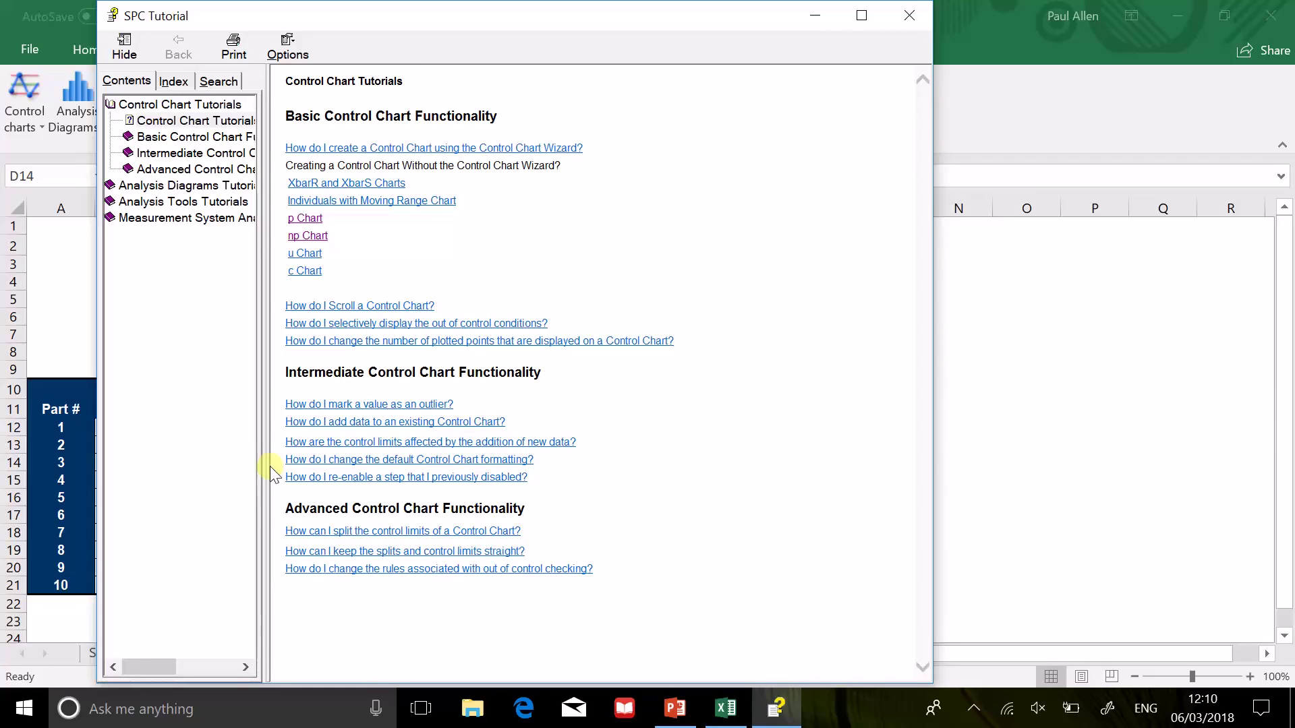
drag(285, 471, 480, 507)
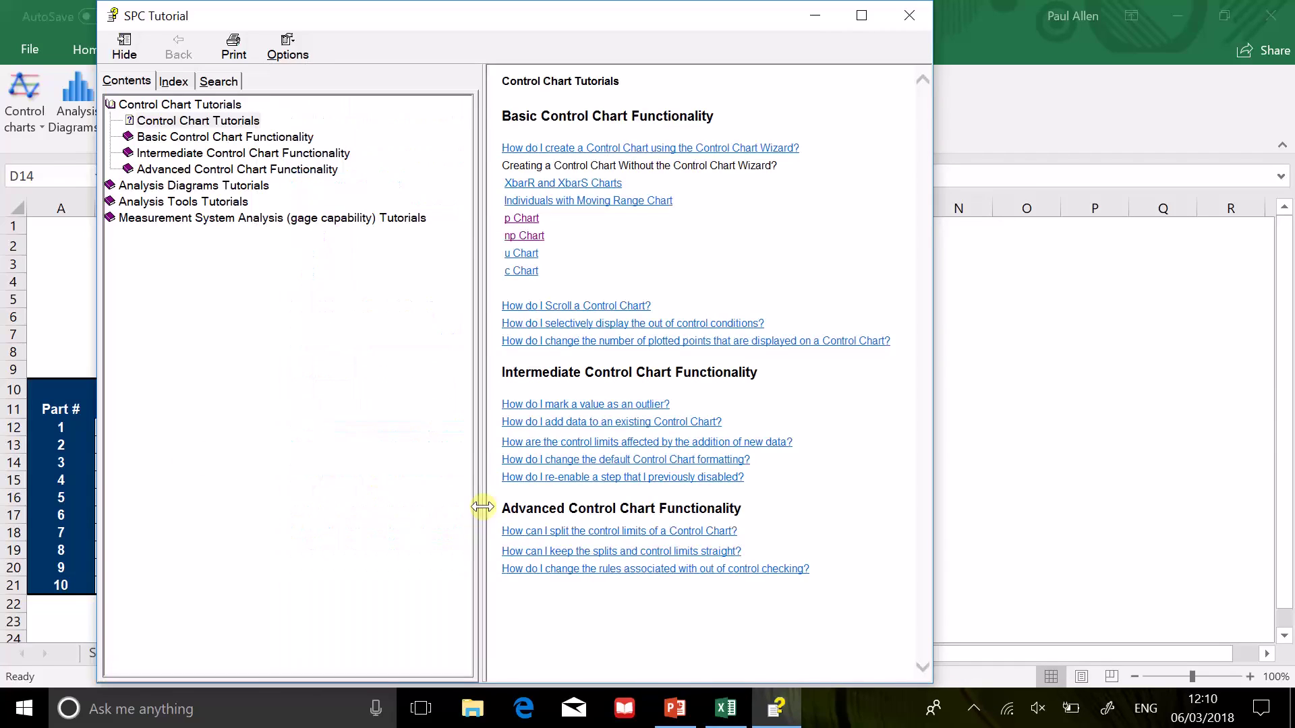
Open the Measurement System Analysis tutorial on performing an MSA using the Attribute method and review its first steps.
click(126, 218)
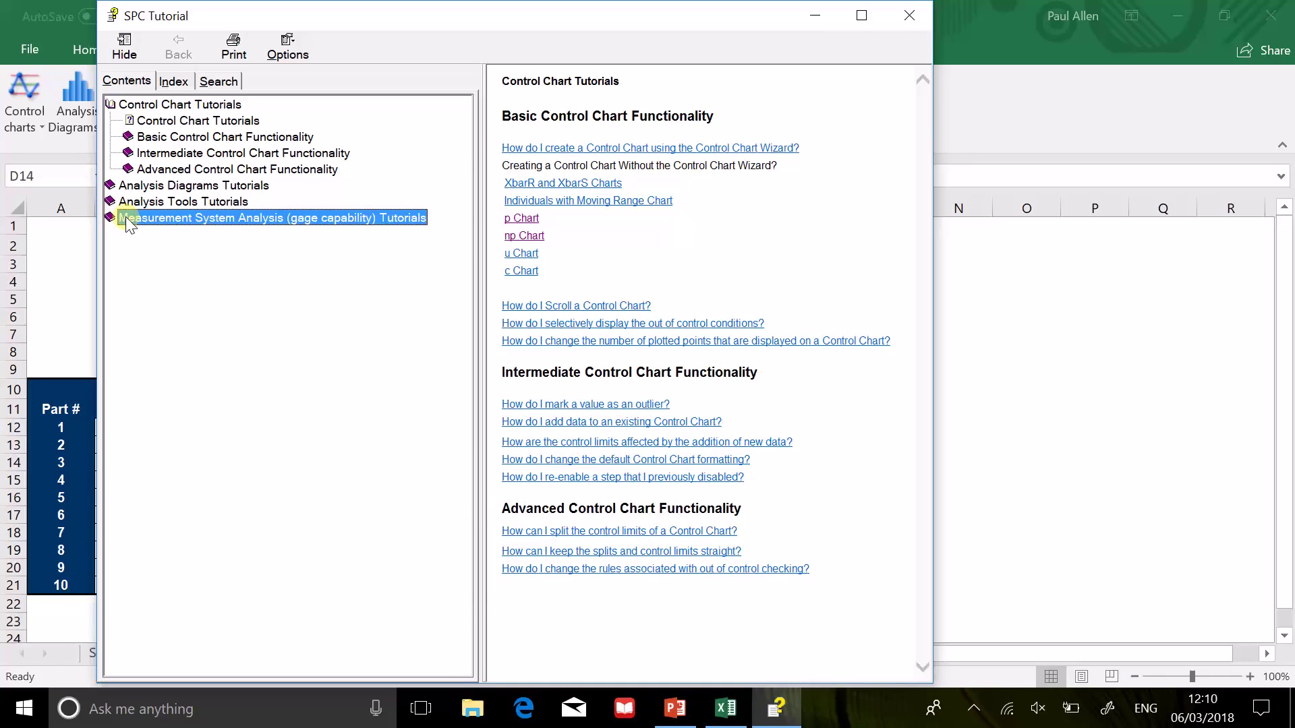
click(126, 218)
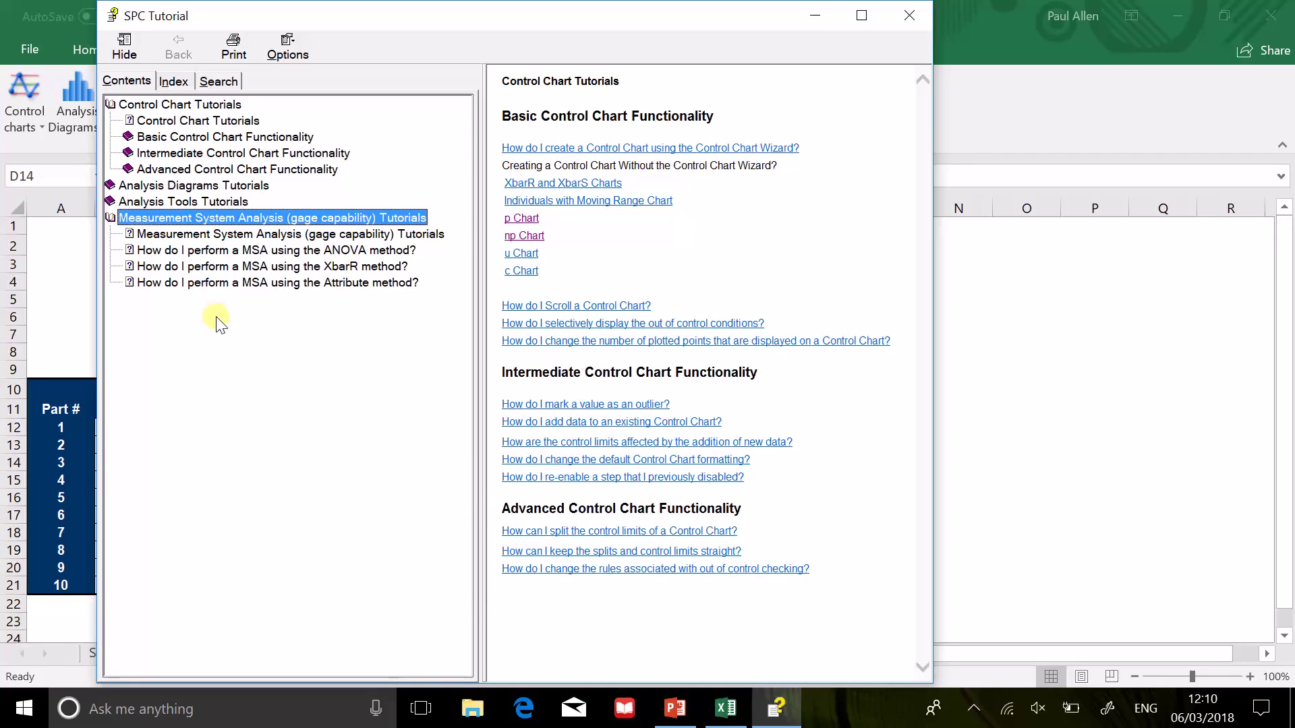
click(223, 282)
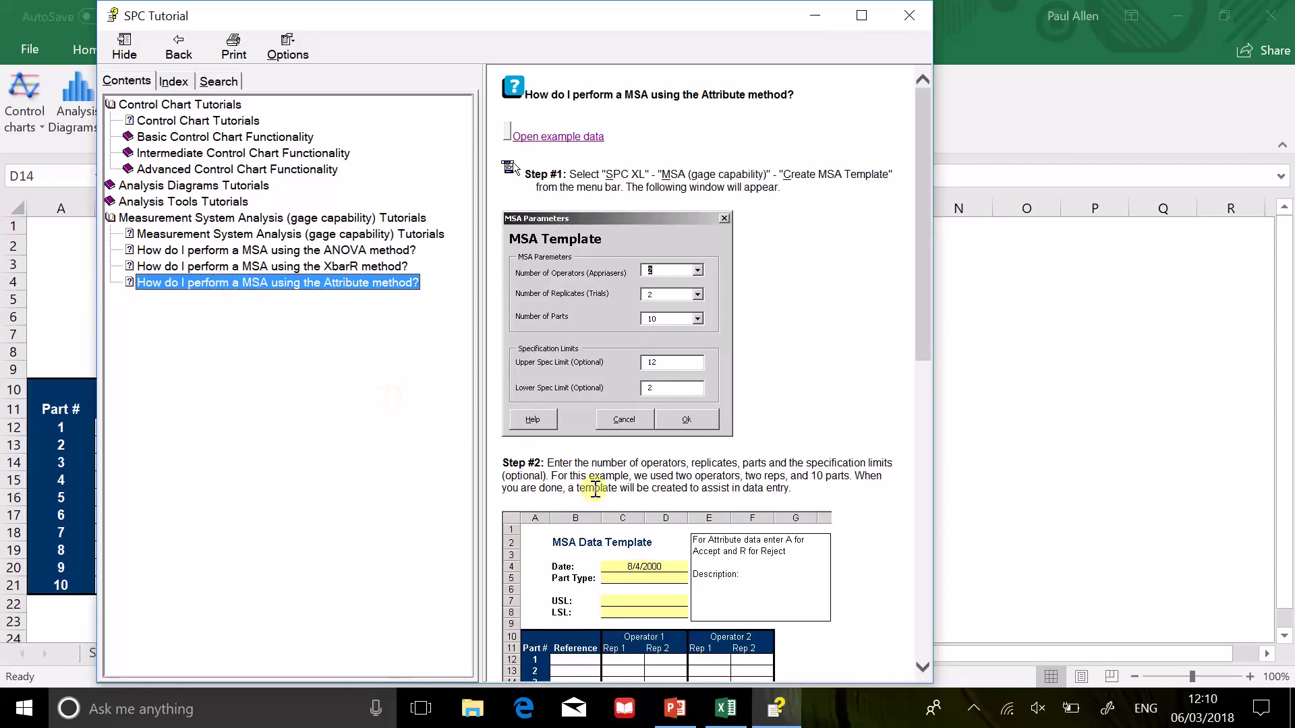
click(923, 666)
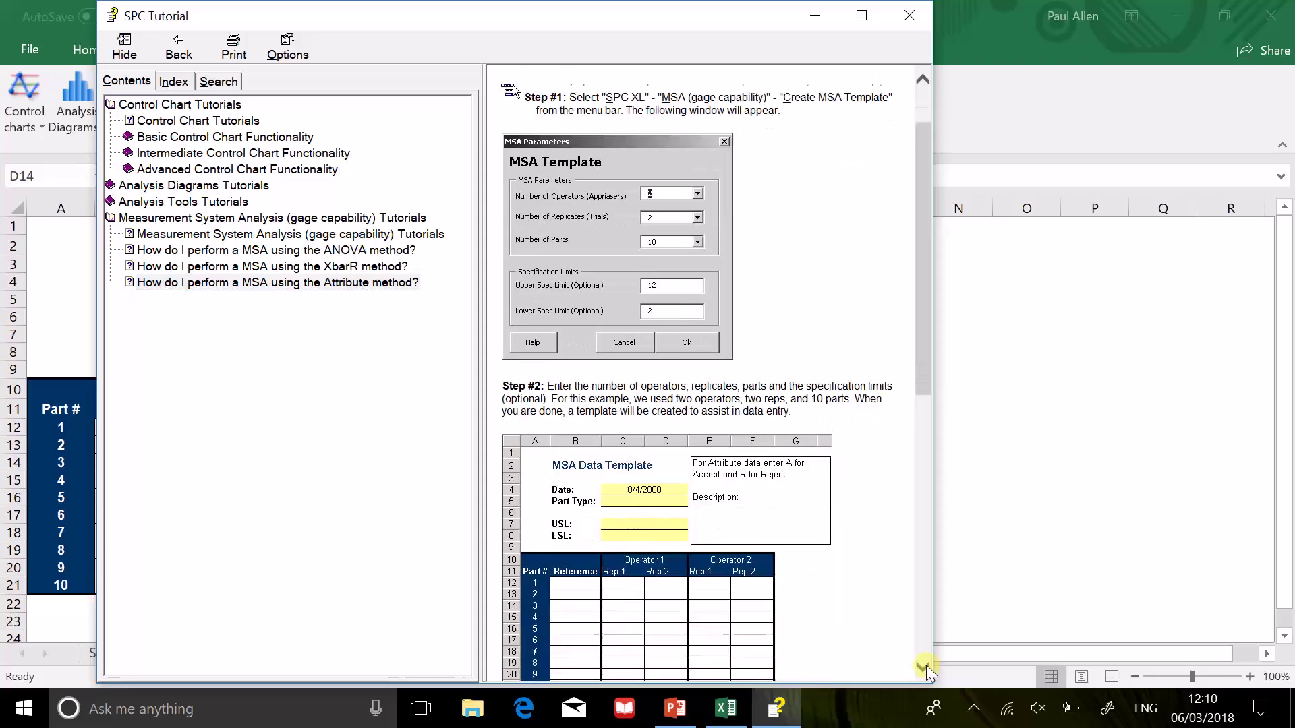
click(922, 666)
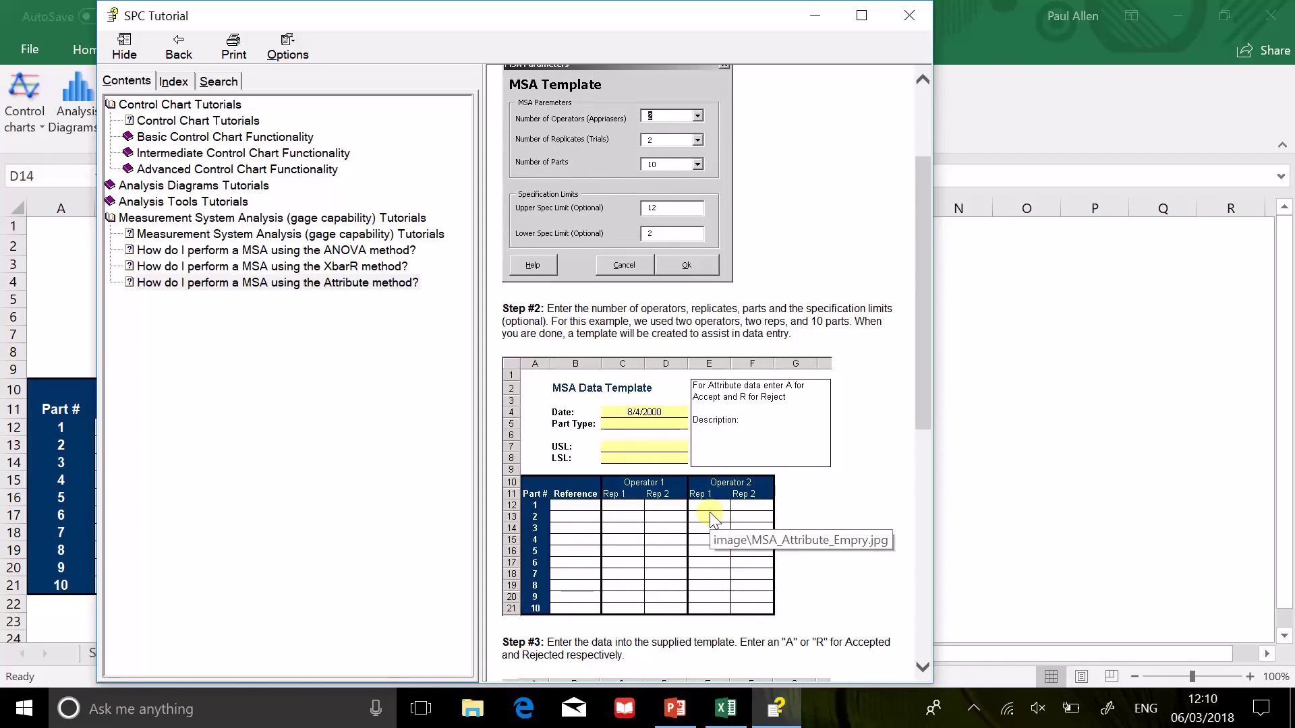
drag(922, 414, 927, 362)
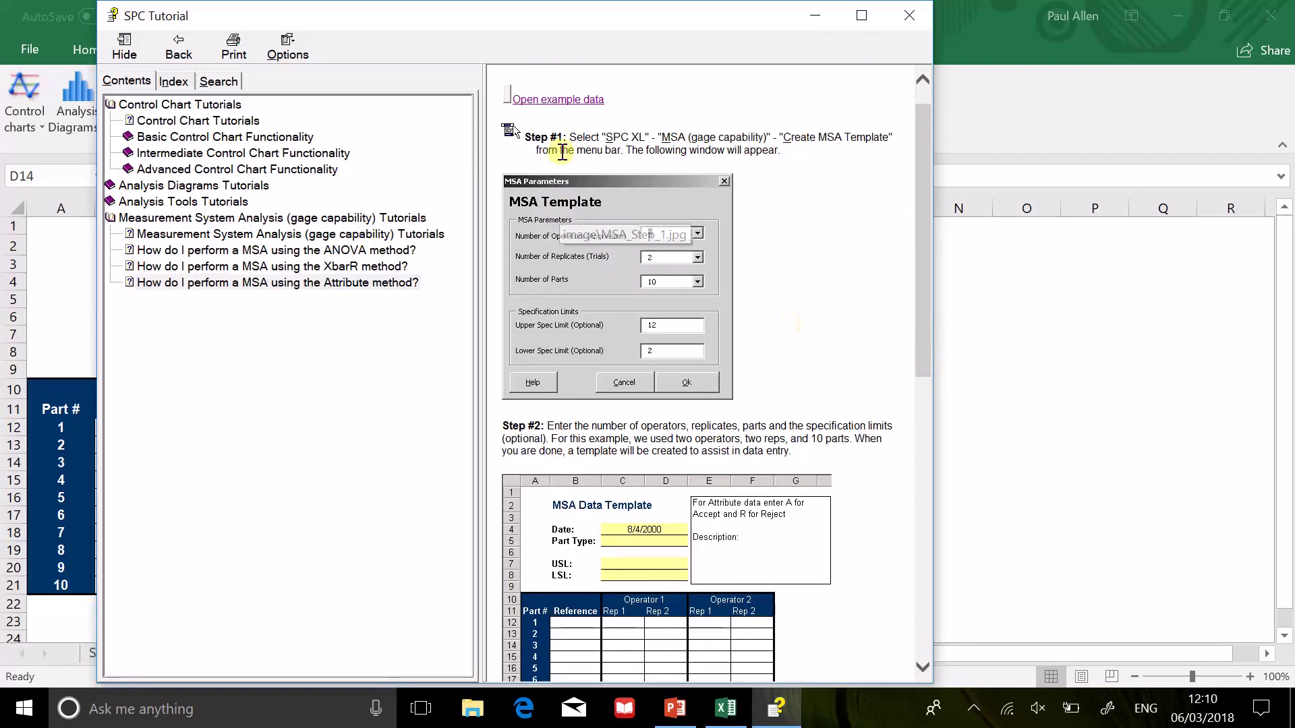
Open the tutorial's example data and run the SPC XL Attribute Analysis on the MSA template.
click(549, 100)
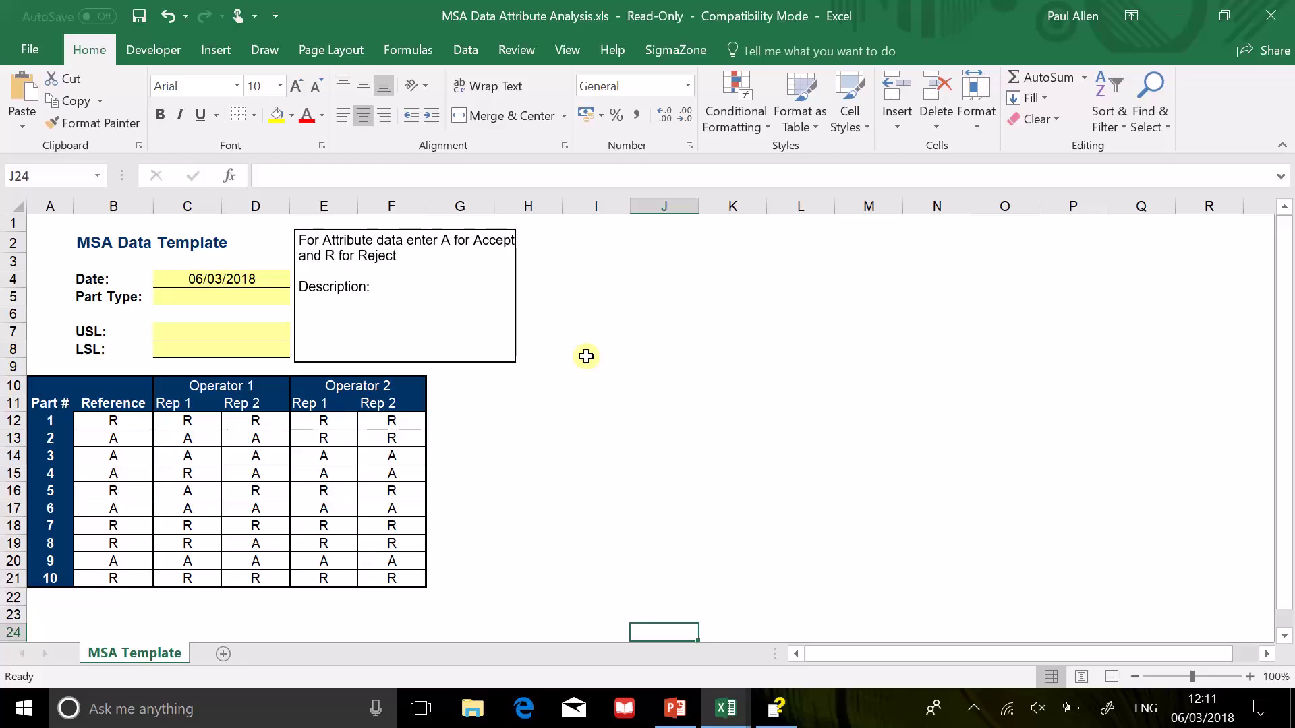
click(669, 51)
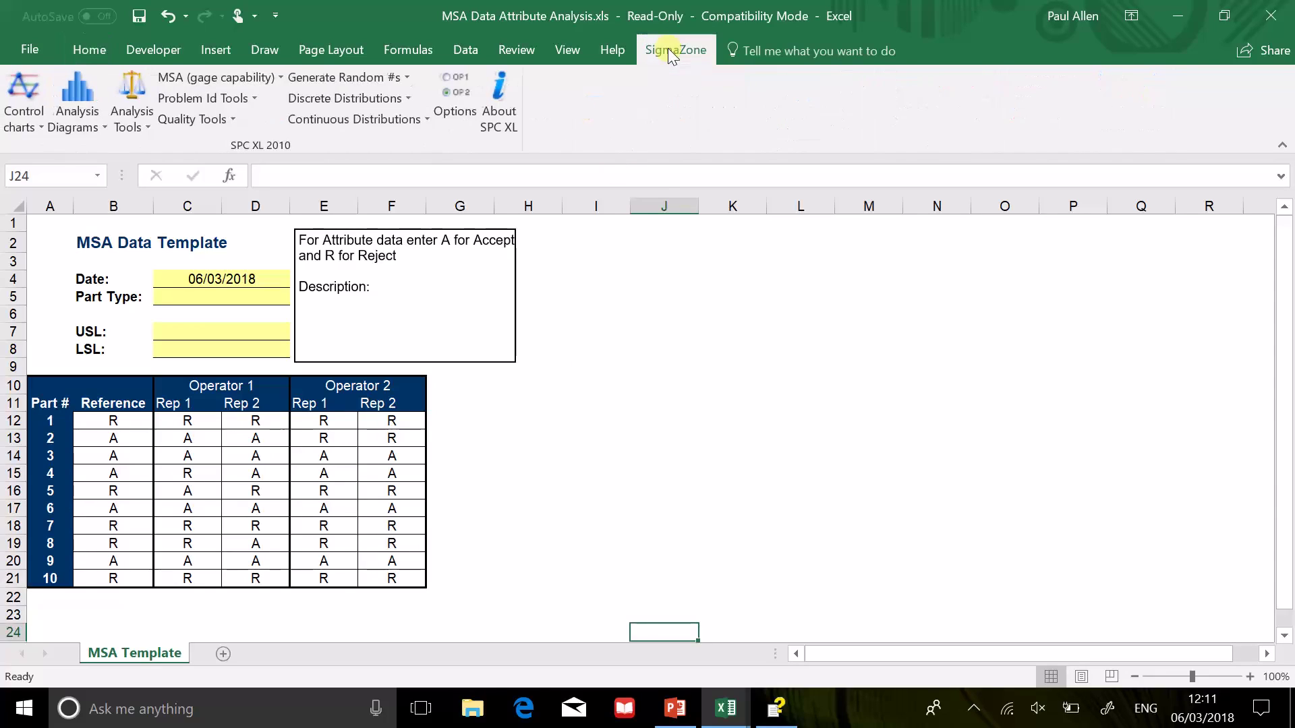
click(193, 80)
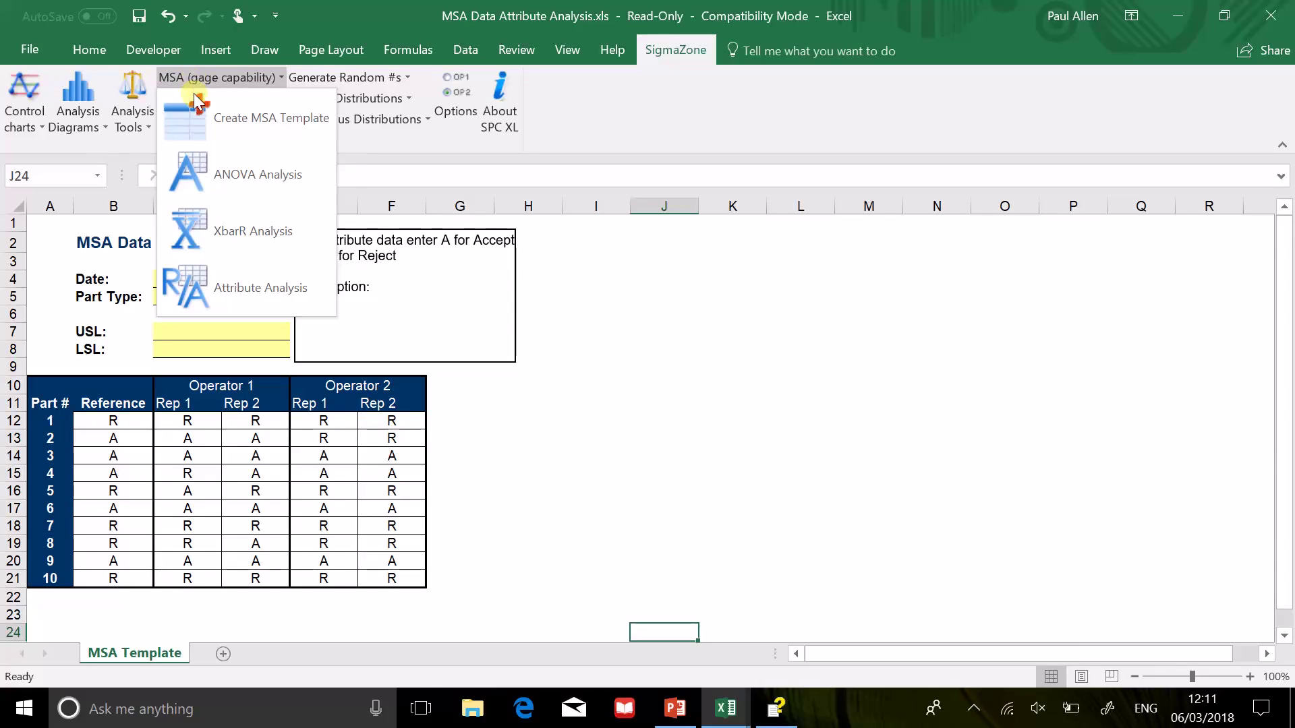
click(238, 277)
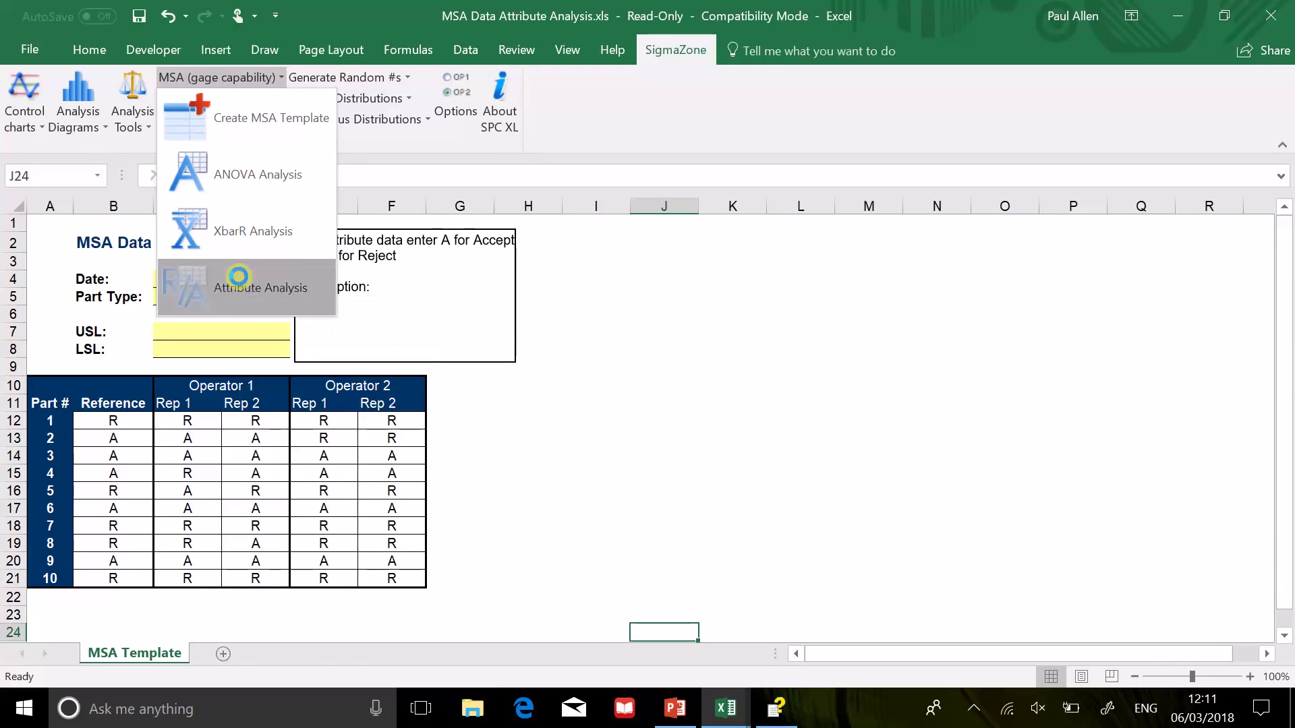
click(754, 461)
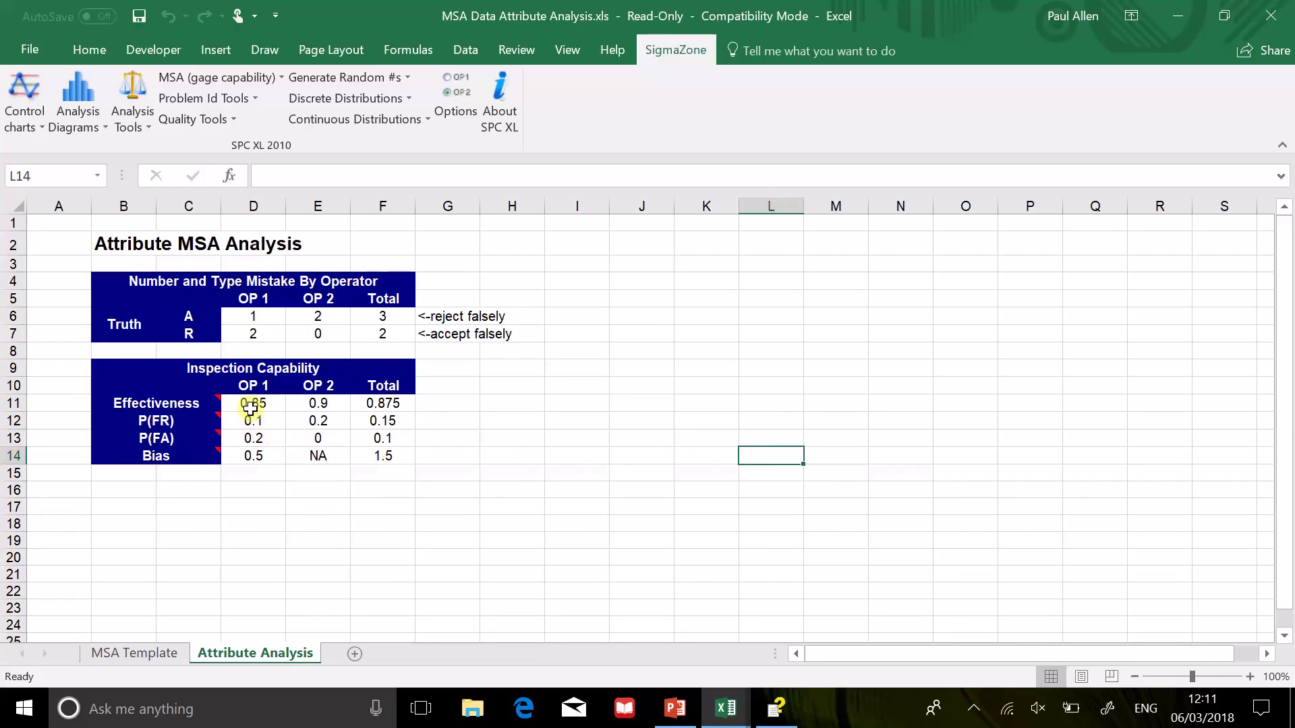
Highlight the Inspection Capability values in cells D11:F14 with a yellow fill.
drag(255, 401, 367, 456)
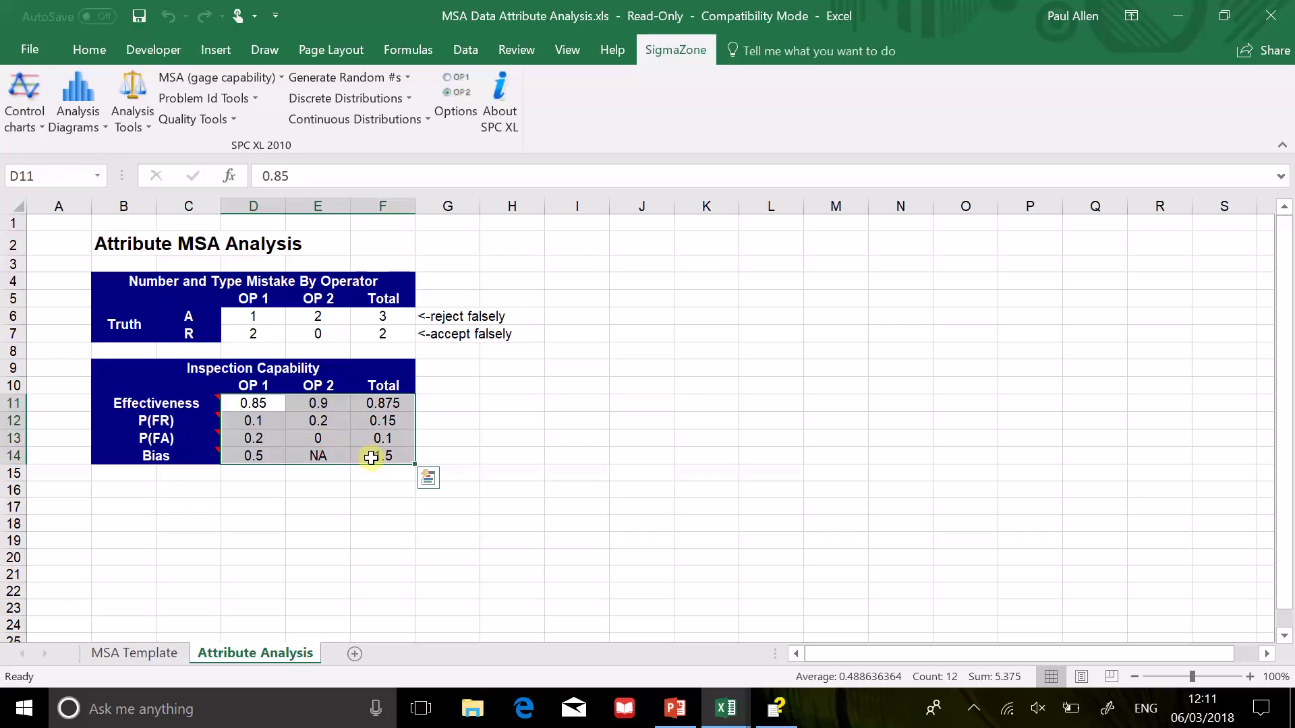
click(27, 45)
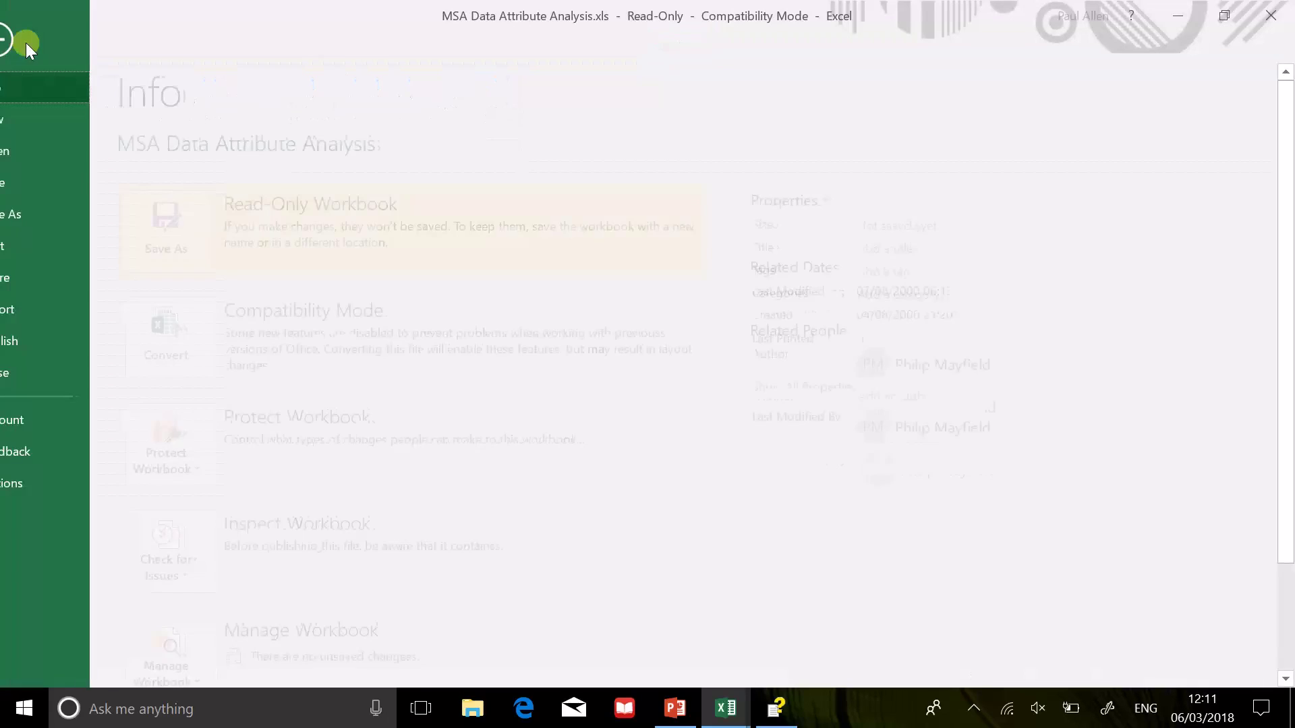
click(25, 42)
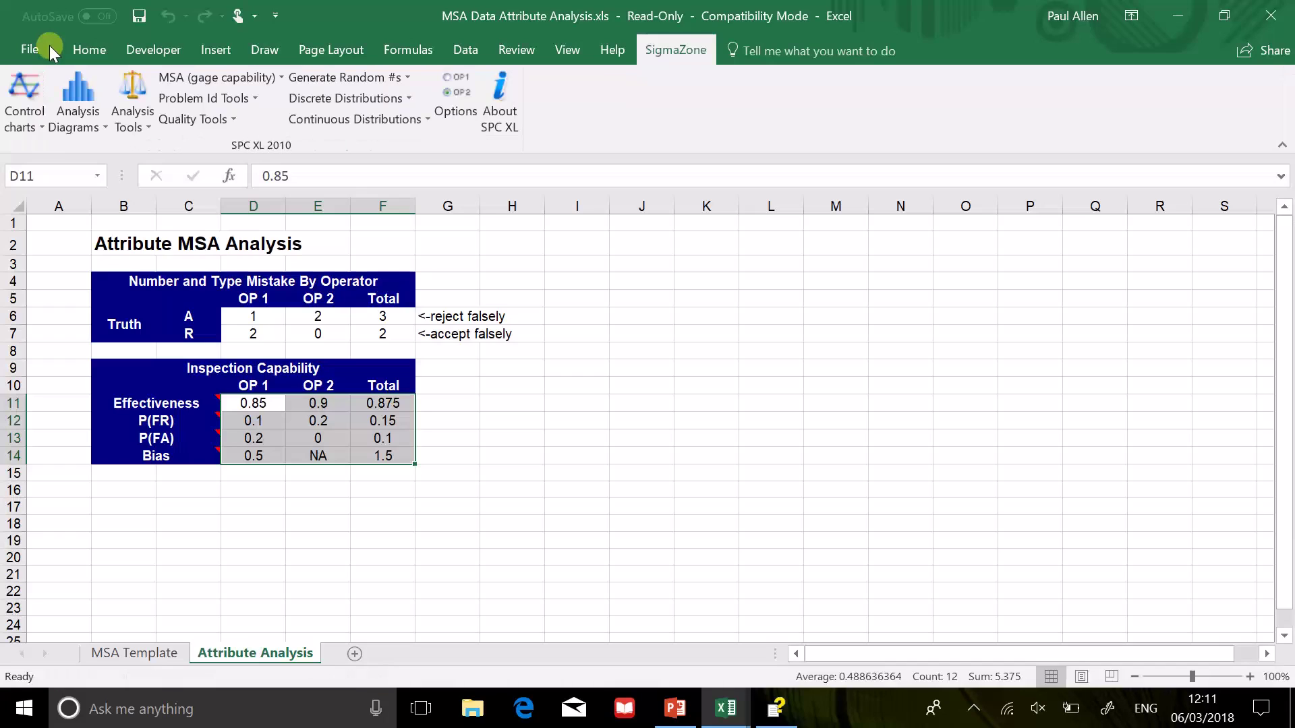
click(86, 50)
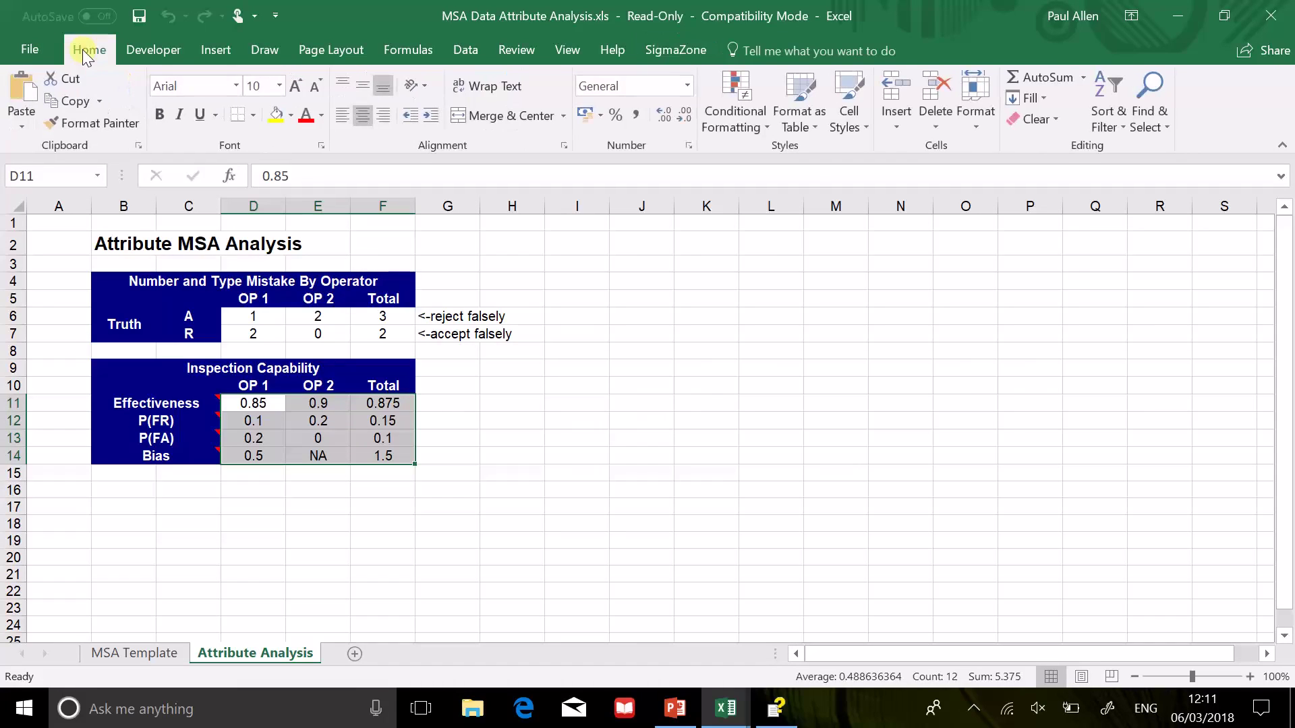
click(276, 115)
click(791, 421)
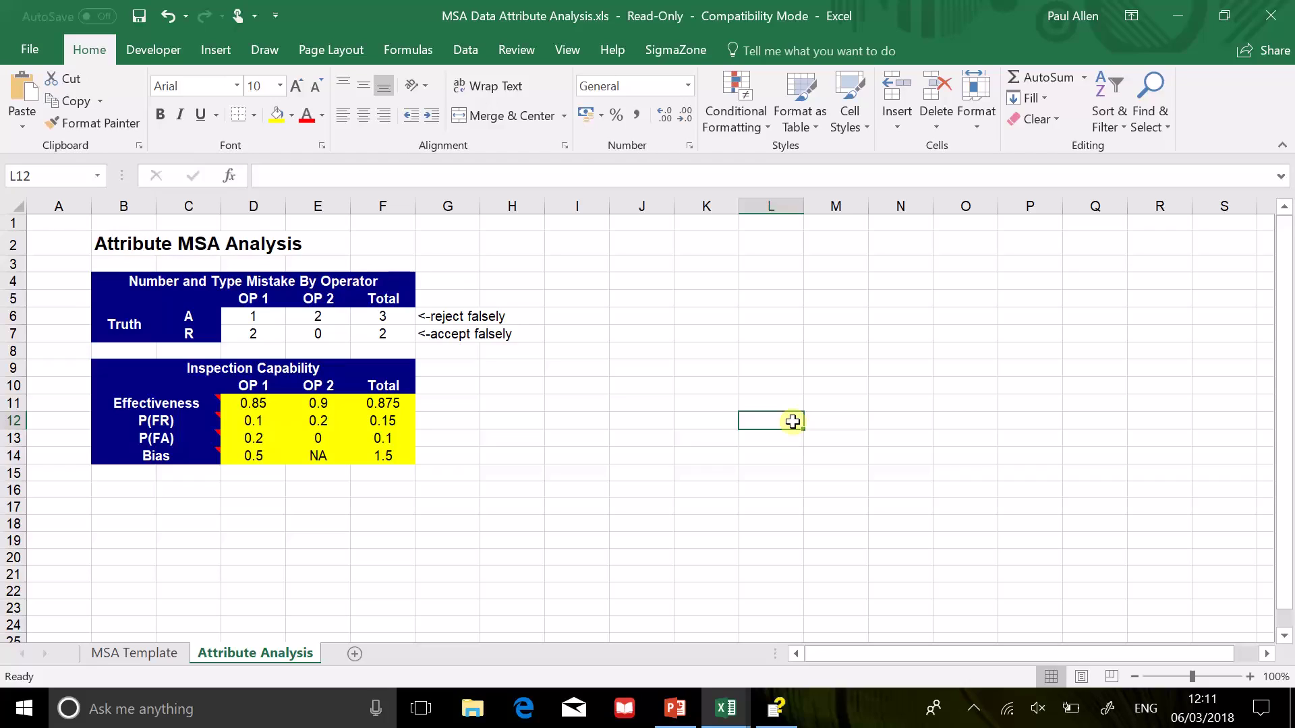
Examine the effectiveness, false accept and bias results for both operators and the total in the Inspection Capability table.
click(394, 404)
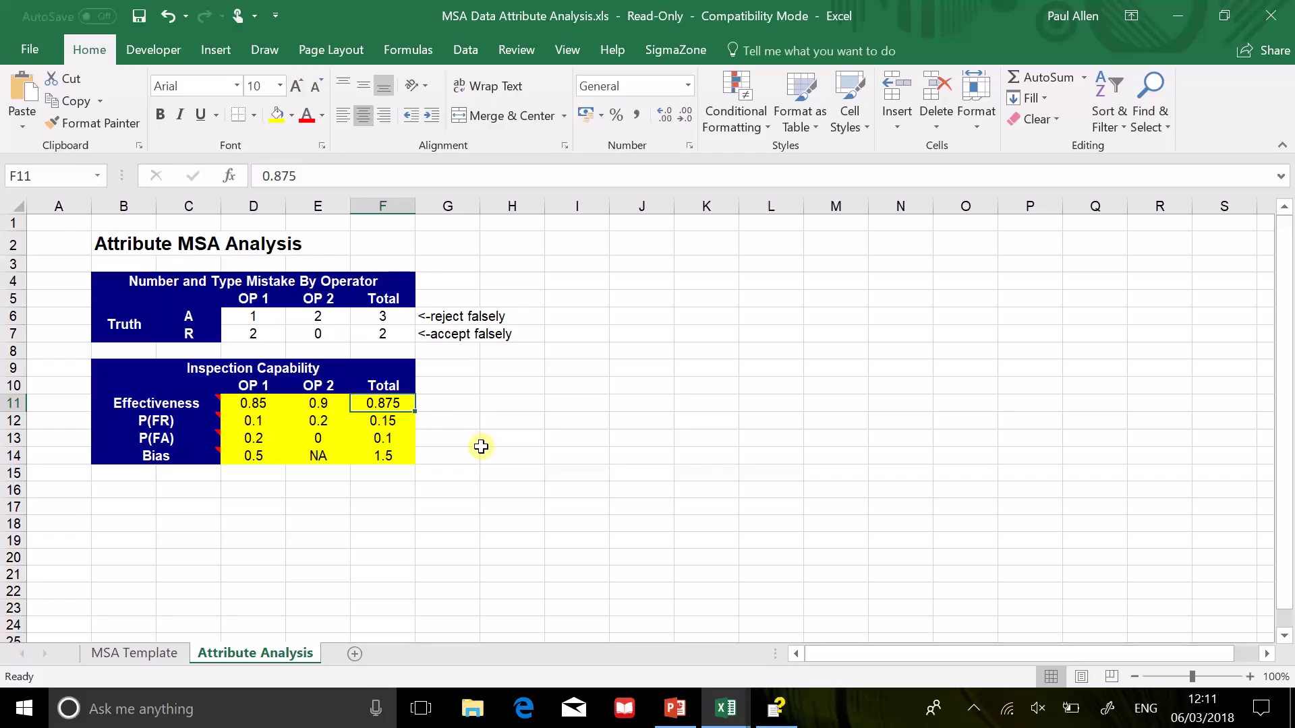
click(307, 402)
click(260, 402)
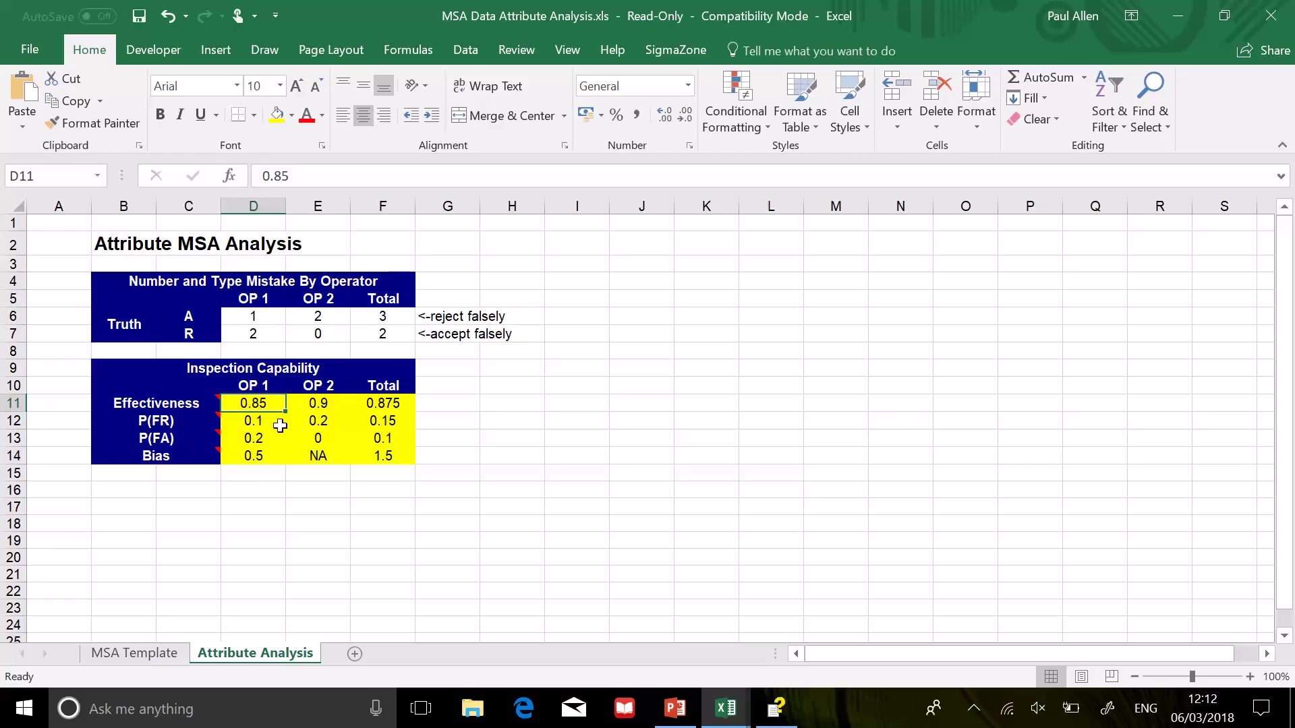
click(316, 455)
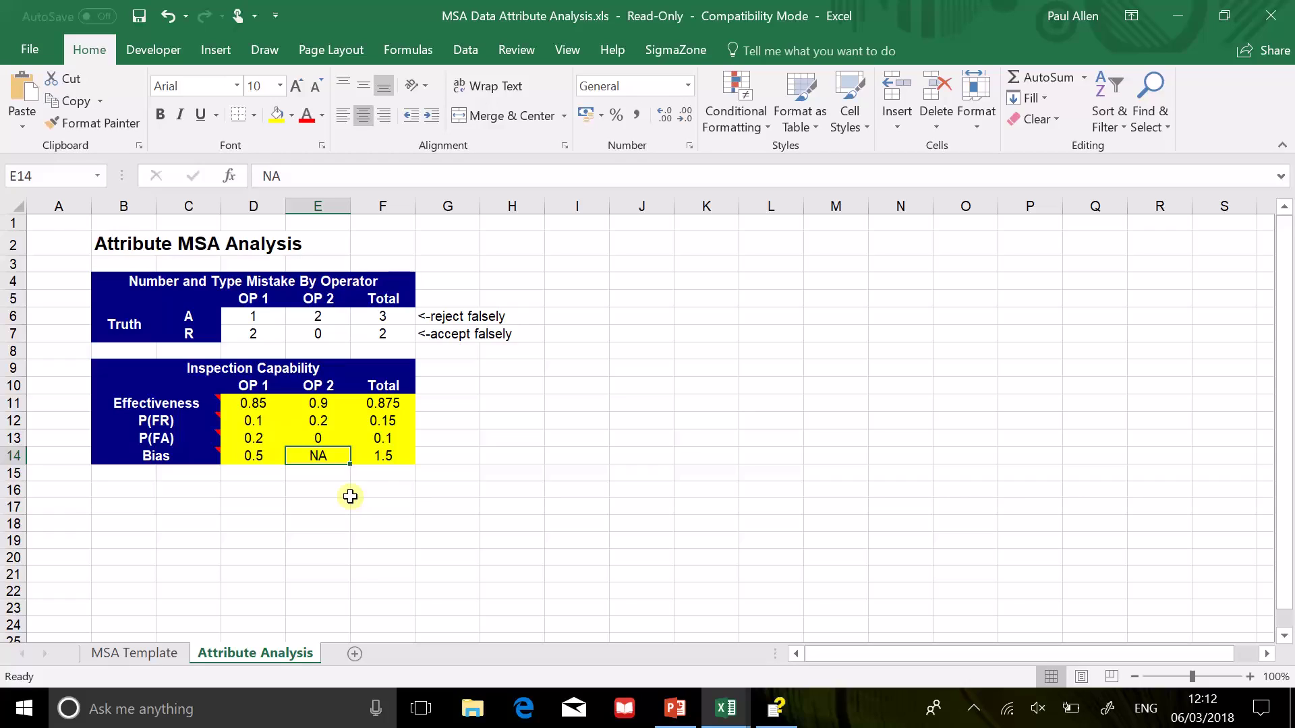
click(316, 437)
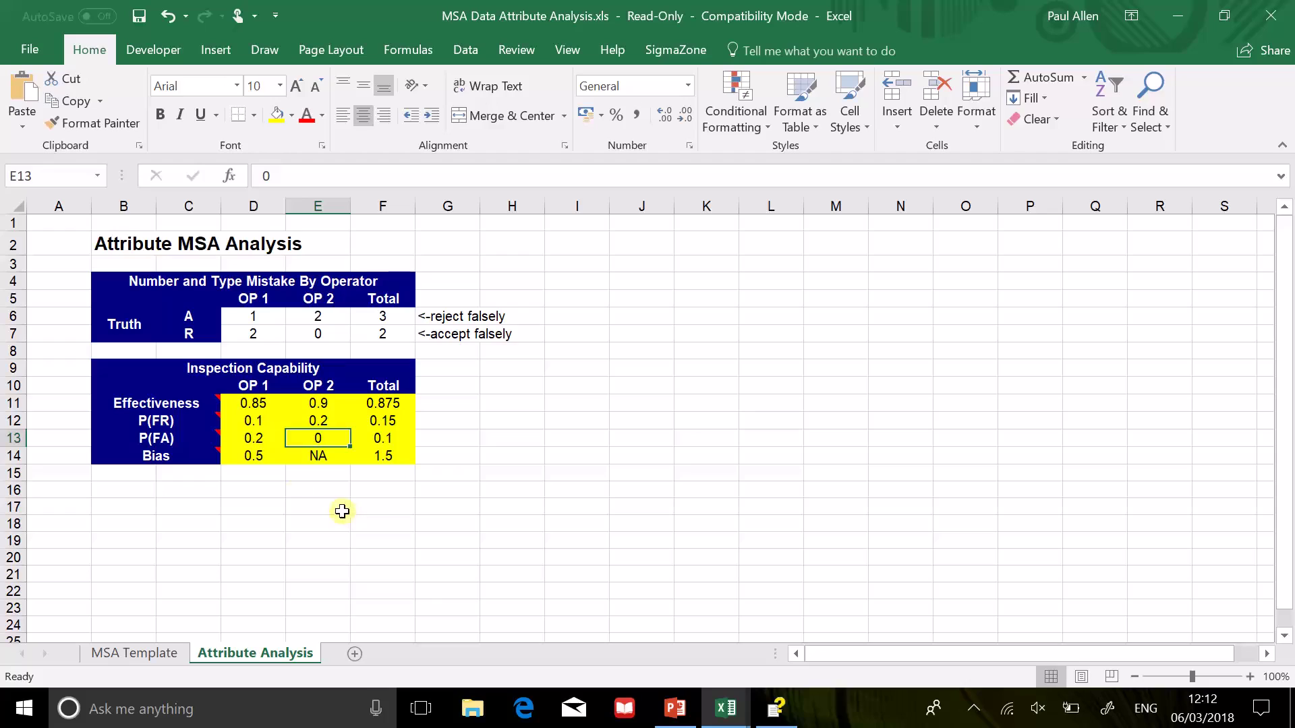
click(255, 456)
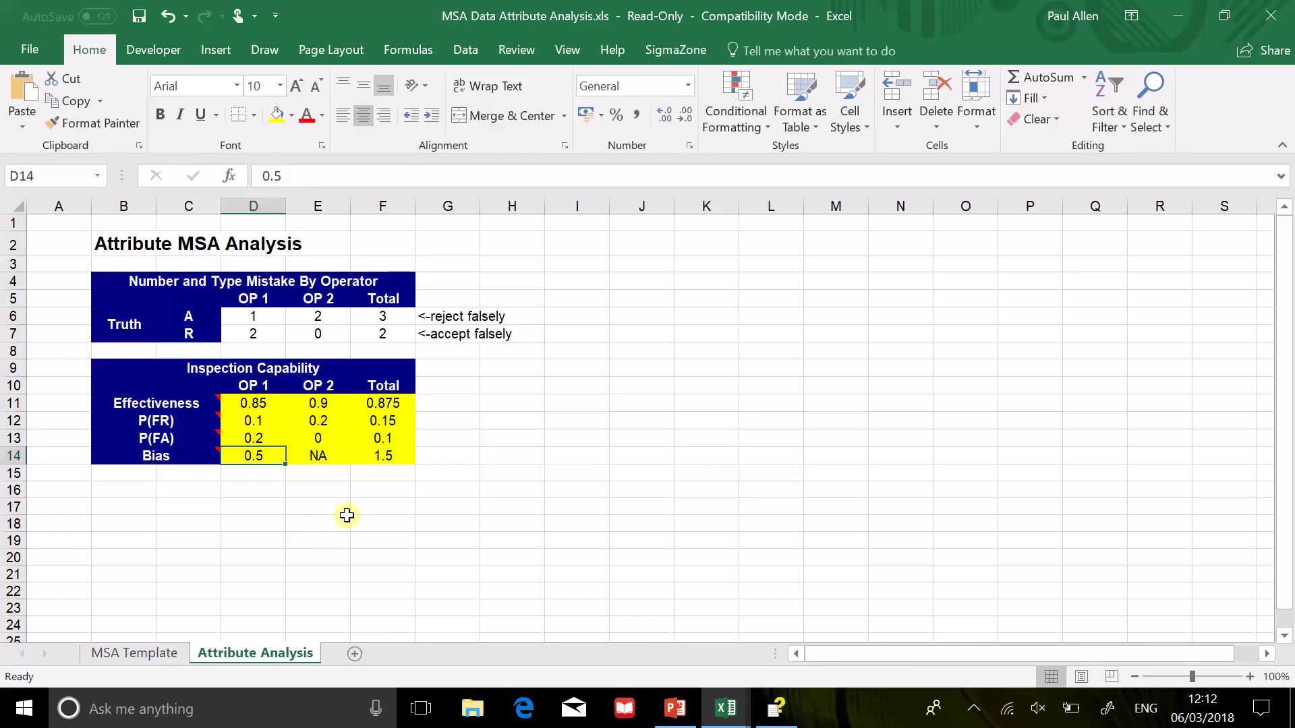
click(382, 458)
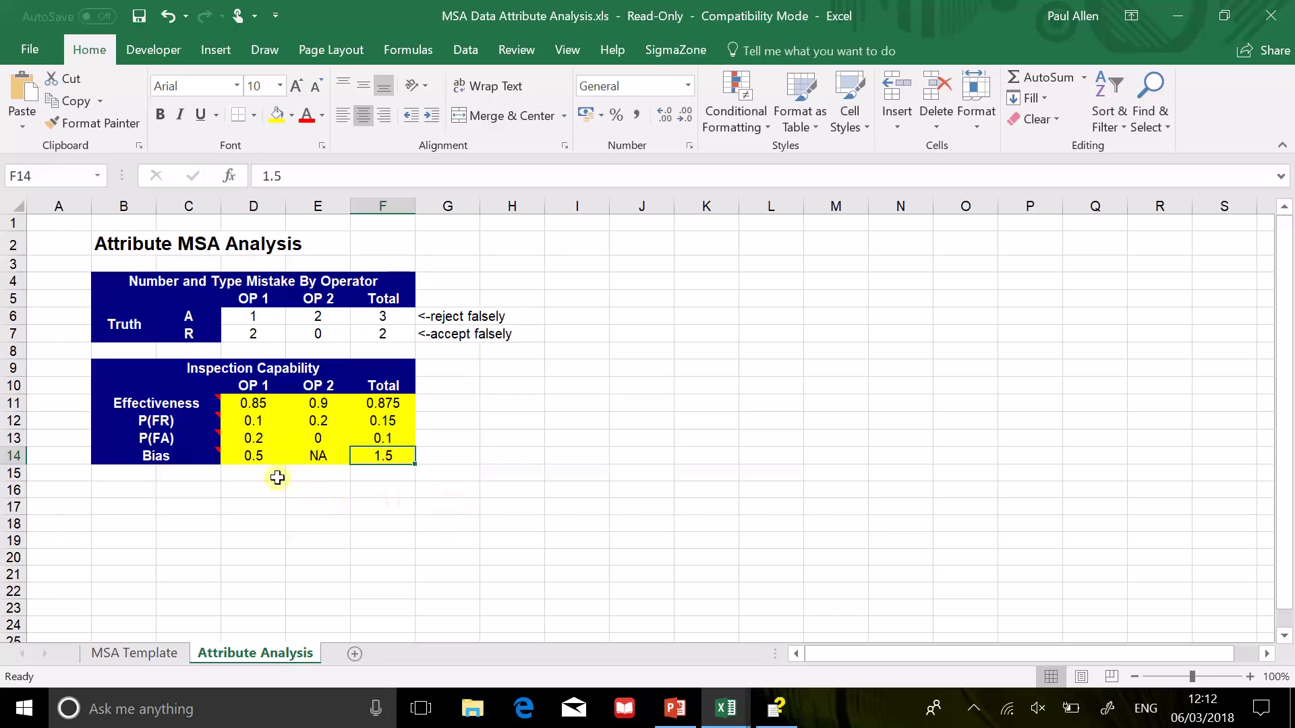
click(262, 457)
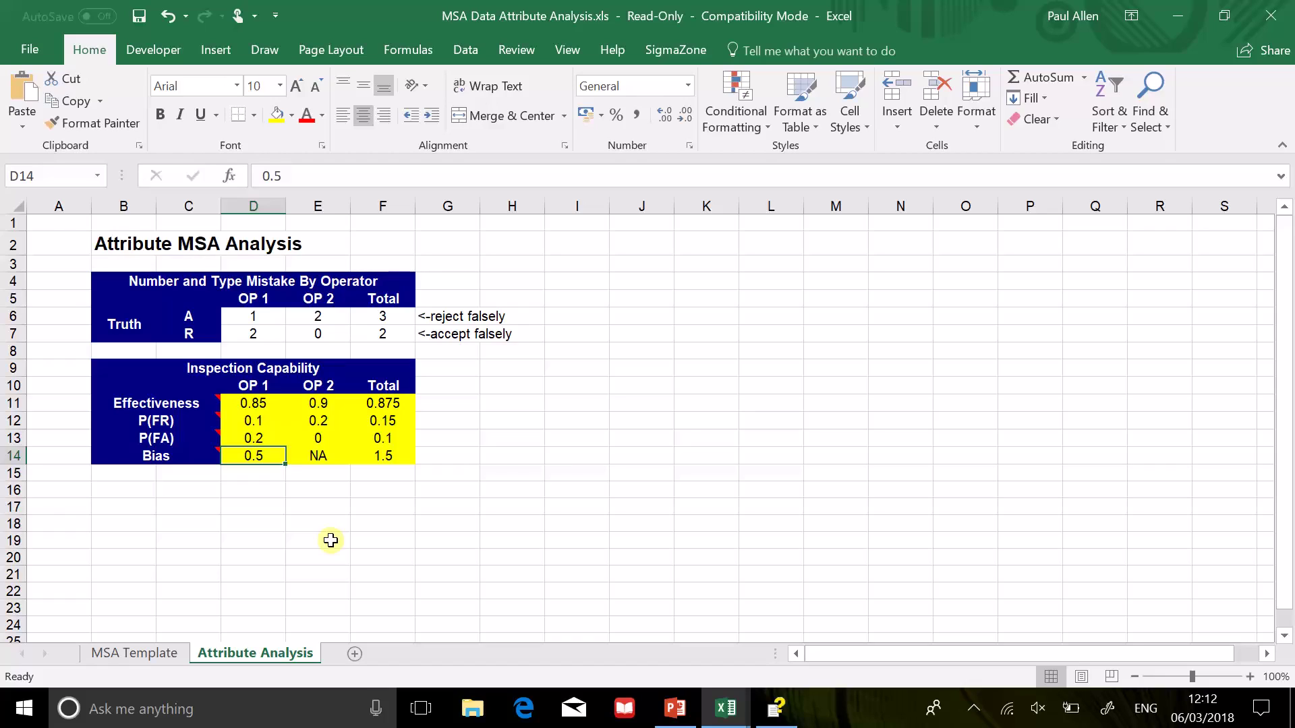
Check each operator's false reject and false accept counts in the Number and Type Mistake By Operator table.
click(256, 318)
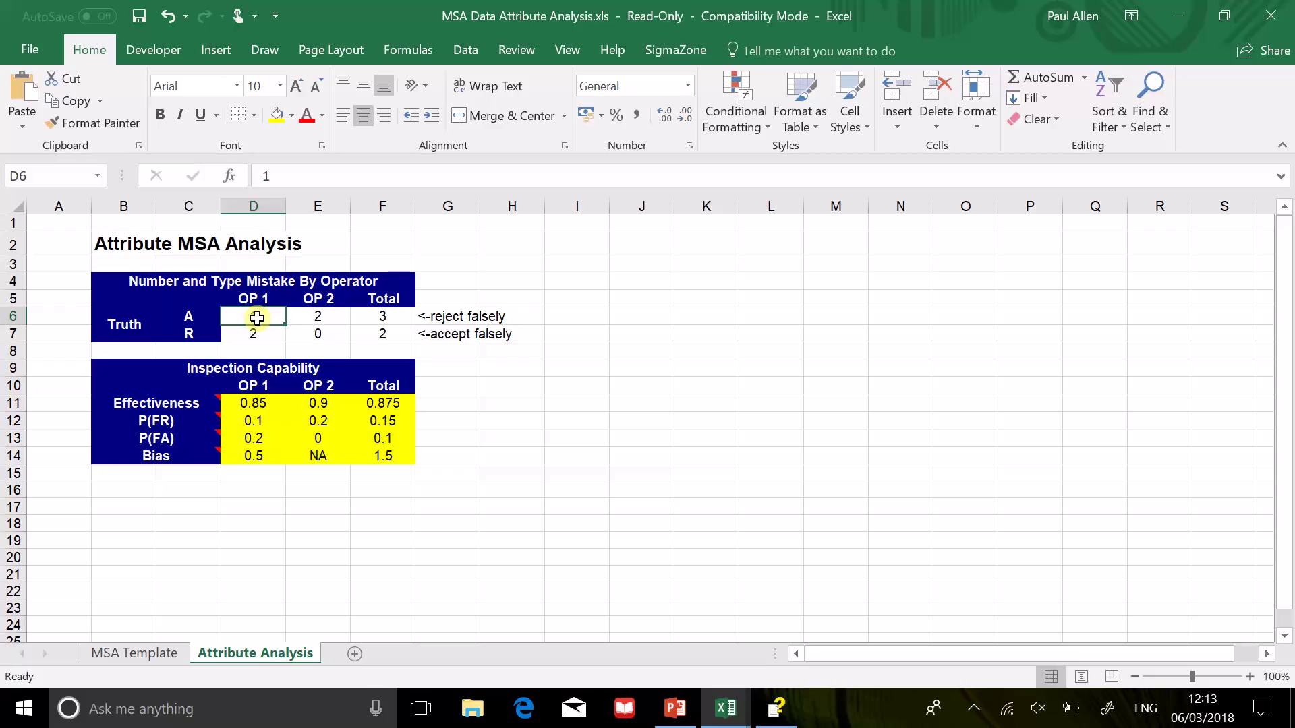
click(261, 335)
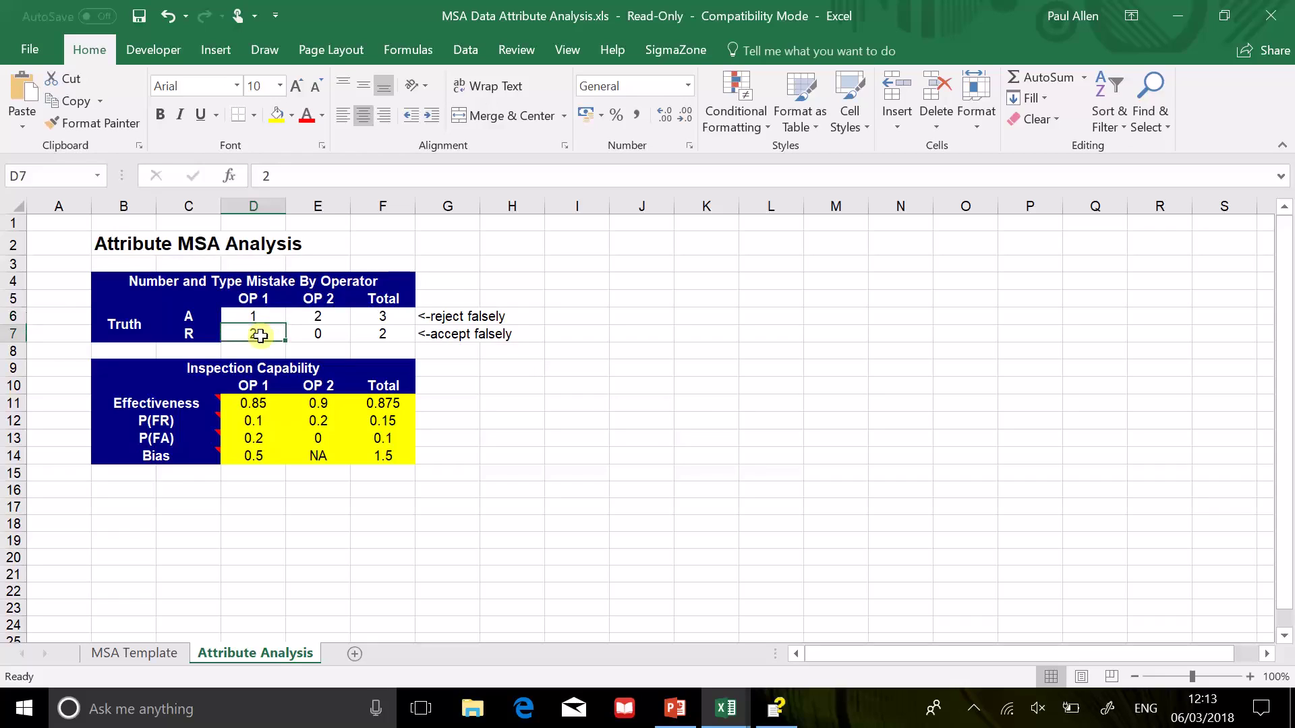
click(315, 319)
click(318, 333)
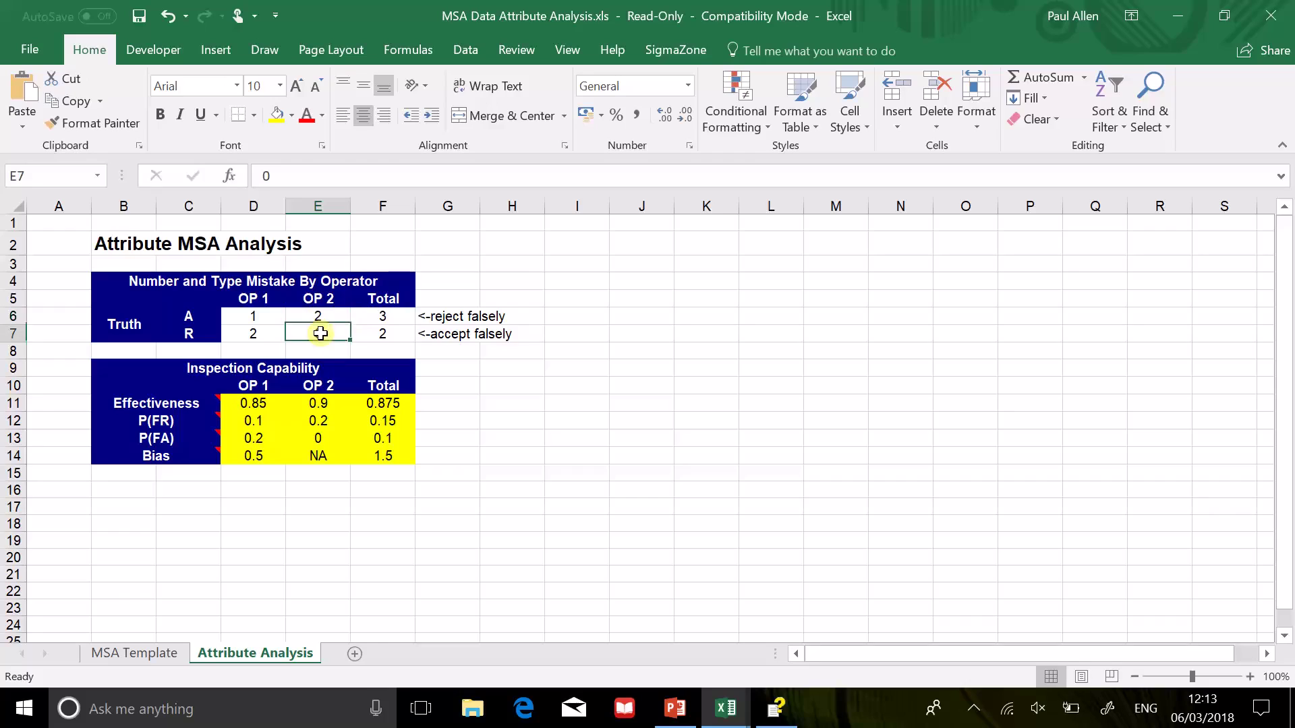